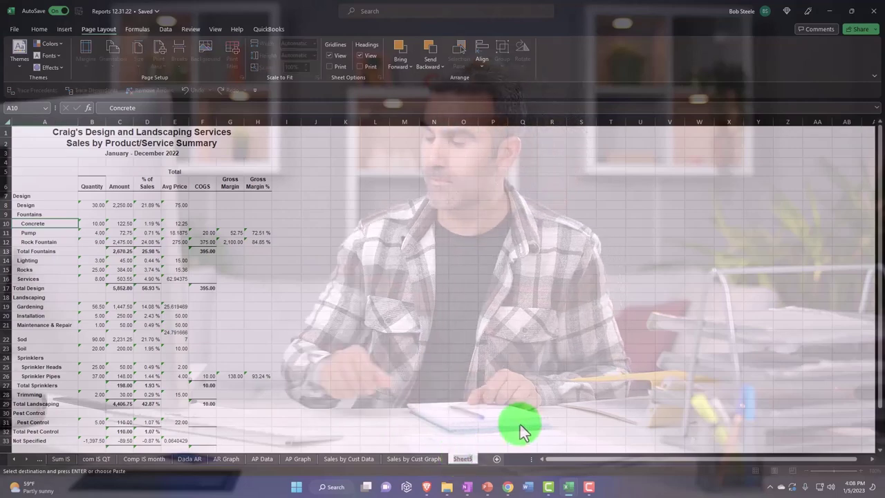
Step: Name the new worksheet "Sales by Item Data"
{"action": "type", "text": "s by Item"}
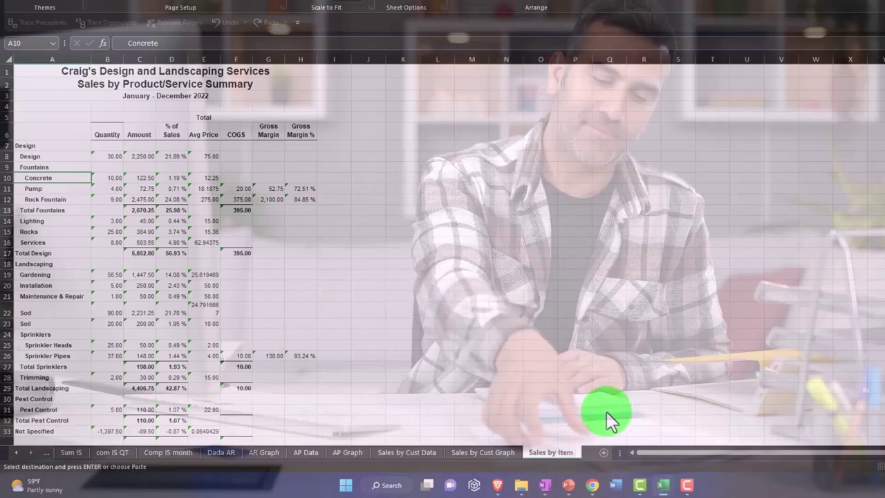
{"action": "type", "text": " Dat"}
{"action": "type", "text": "a"}
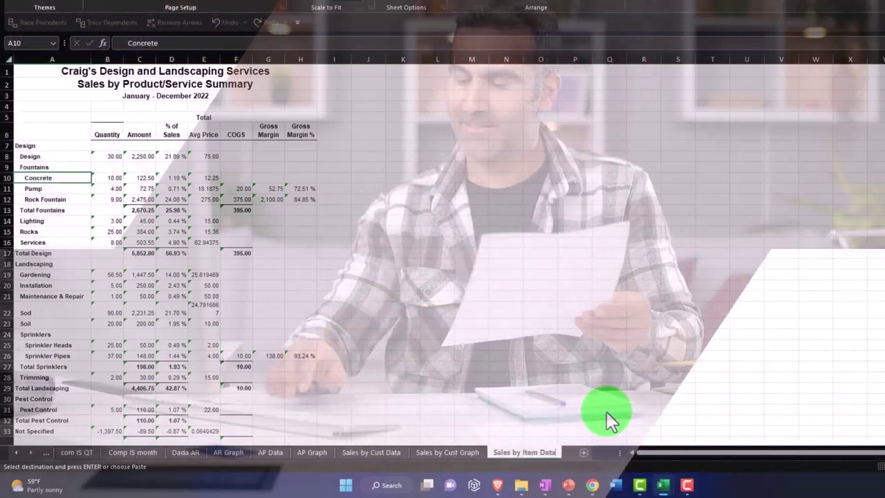
{"action": "left_click", "coordinate": [606, 411]}
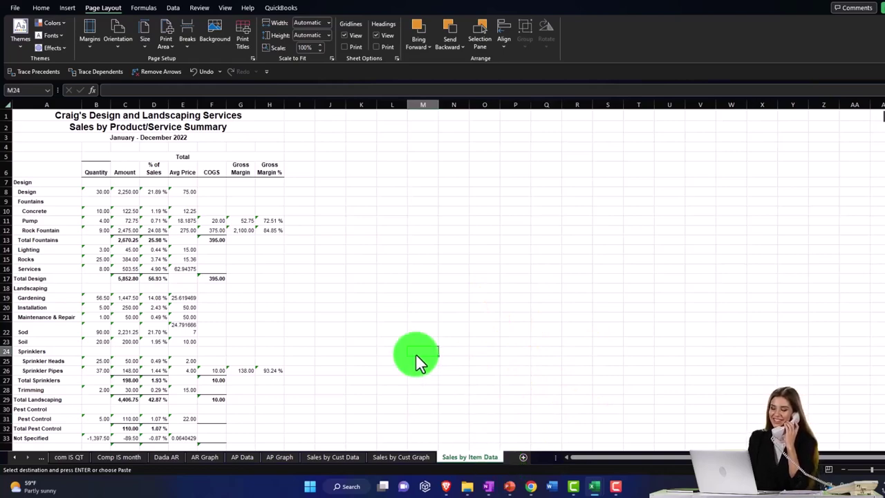
Step: Look over the product/service sales report in Page Layout view, and return the sheet to Normal view
{"action": "scroll", "coordinate": [332, 346], "scroll_direction": "up", "scroll_amount": 4}
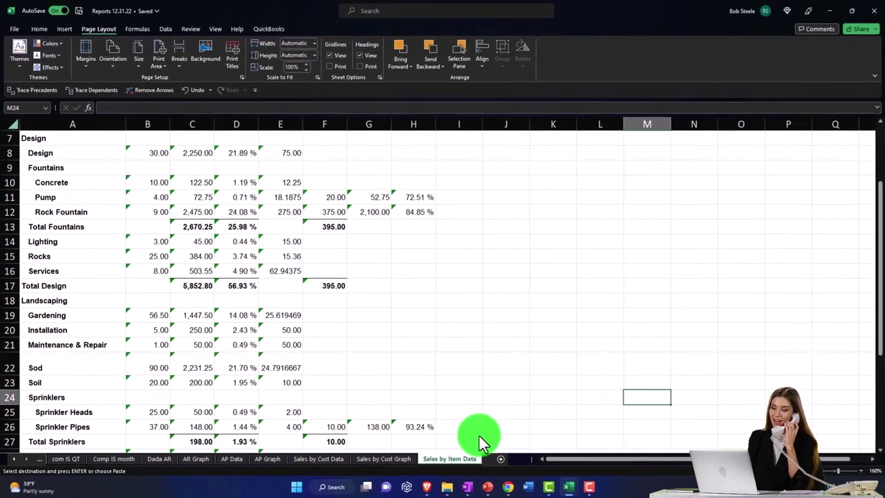
{"action": "scroll", "coordinate": [222, 379], "scroll_direction": "up", "scroll_amount": 2}
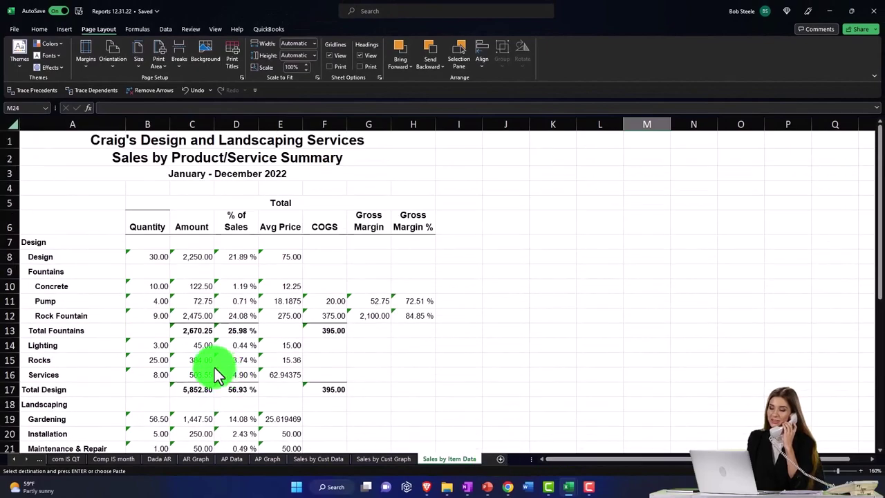
{"action": "scroll", "coordinate": [188, 367], "scroll_direction": "down", "scroll_amount": 1}
{"action": "scroll", "coordinate": [190, 370], "scroll_direction": "up", "scroll_amount": 2}
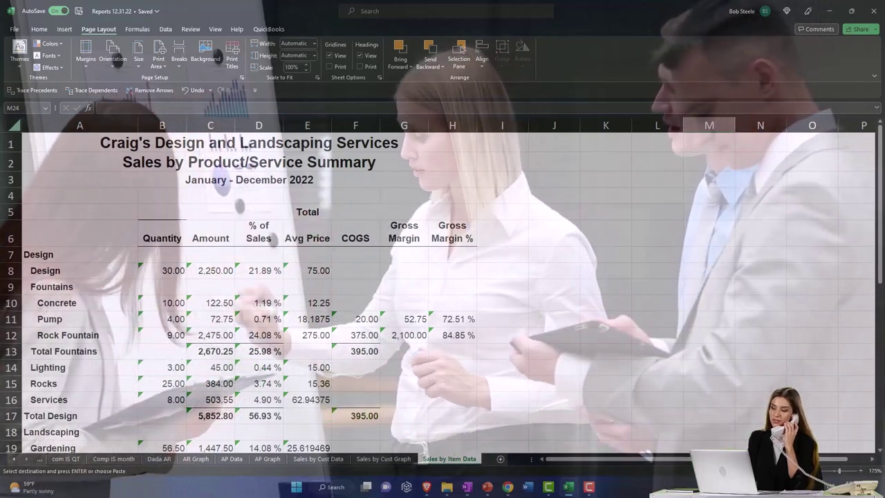
{"action": "left_click", "coordinate": [773, 471]}
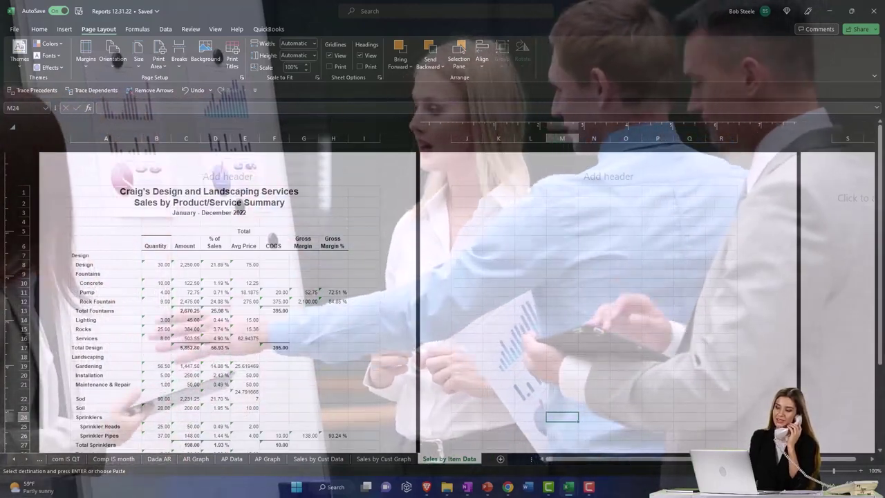
{"action": "left_click", "coordinate": [758, 471]}
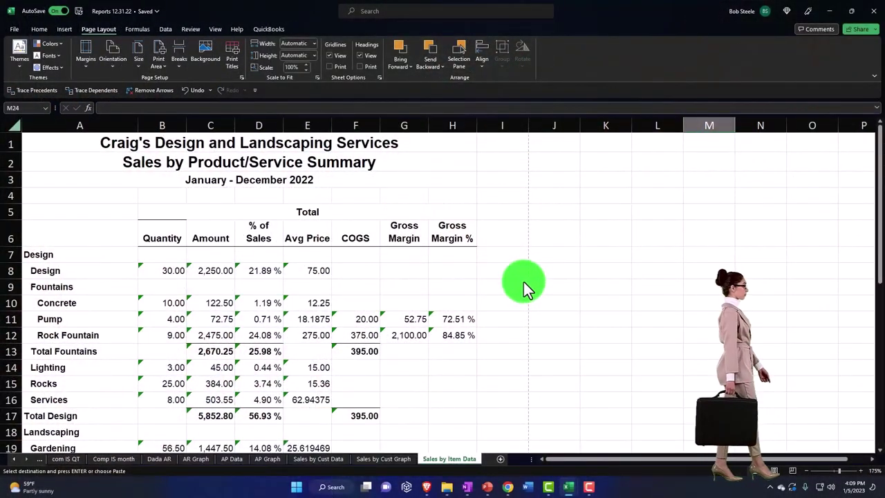
Step: Strip the report's formatting by painting the format of blank cell K8 onto the entire worksheet
{"action": "left_click", "coordinate": [368, 321]}
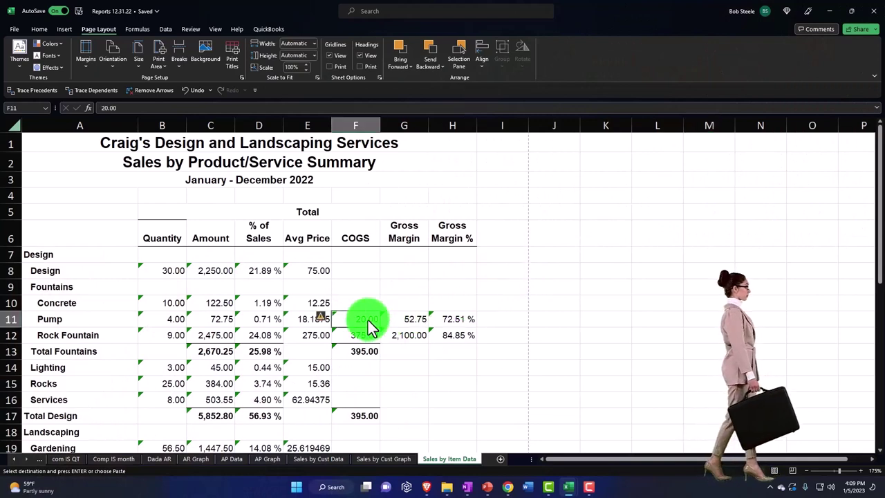
{"action": "left_click", "coordinate": [40, 31]}
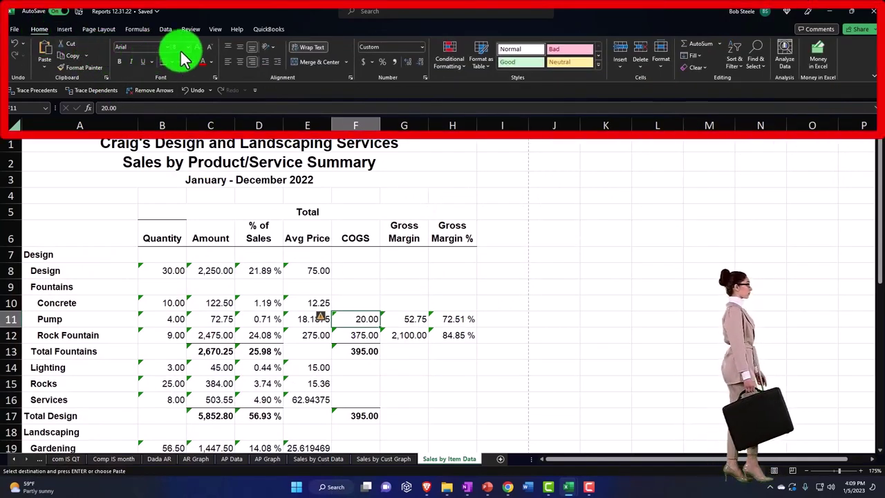
{"action": "left_click", "coordinate": [593, 237]}
{"action": "left_click", "coordinate": [611, 265]}
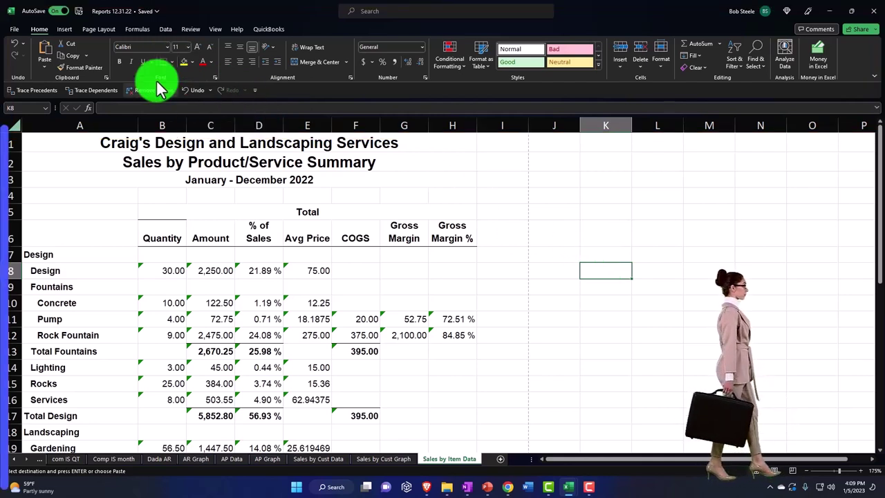
{"action": "left_click", "coordinate": [69, 67]}
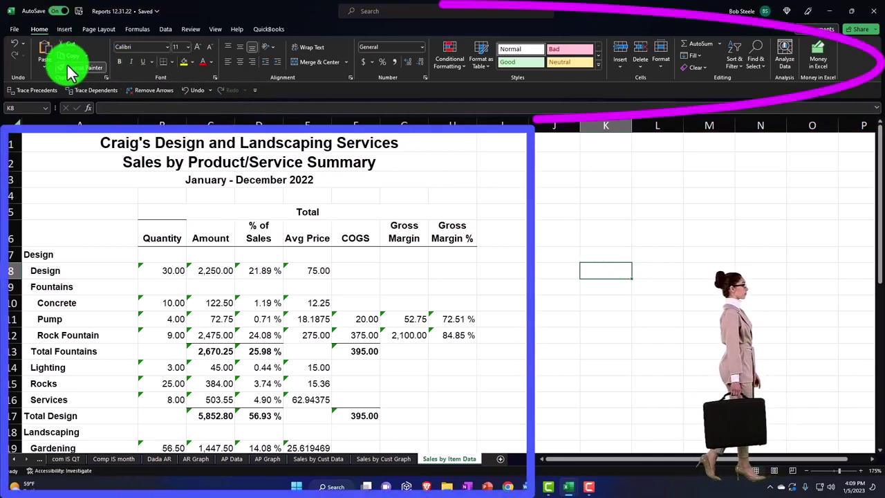
{"action": "left_click", "coordinate": [13, 124]}
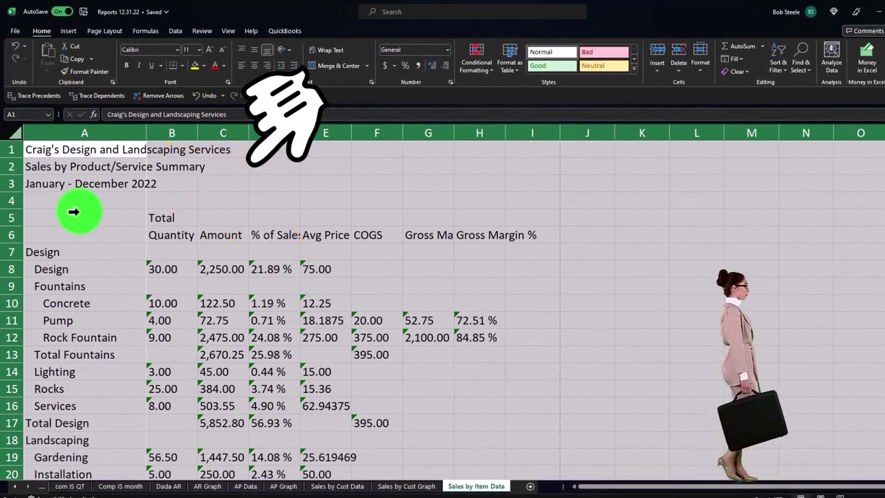
Step: Format the whole sheet as Currency with no symbol, zero decimal places and negative numbers in red parentheses
{"action": "right_click", "coordinate": [183, 233]}
{"action": "left_click", "coordinate": [228, 375]}
{"action": "left_click_drag", "start_coordinate": [202, 261], "coordinate": [471, 152]}
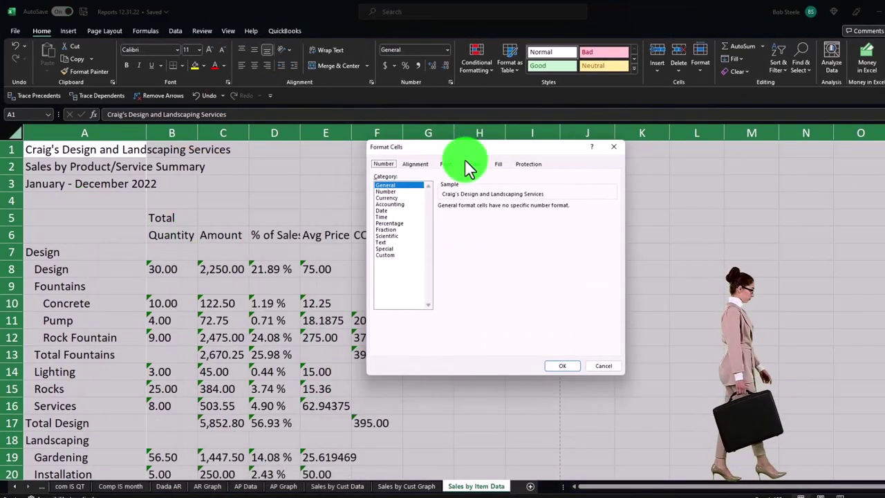
{"action": "left_click", "coordinate": [392, 197]}
{"action": "left_click", "coordinate": [456, 255]}
{"action": "left_click", "coordinate": [511, 219]}
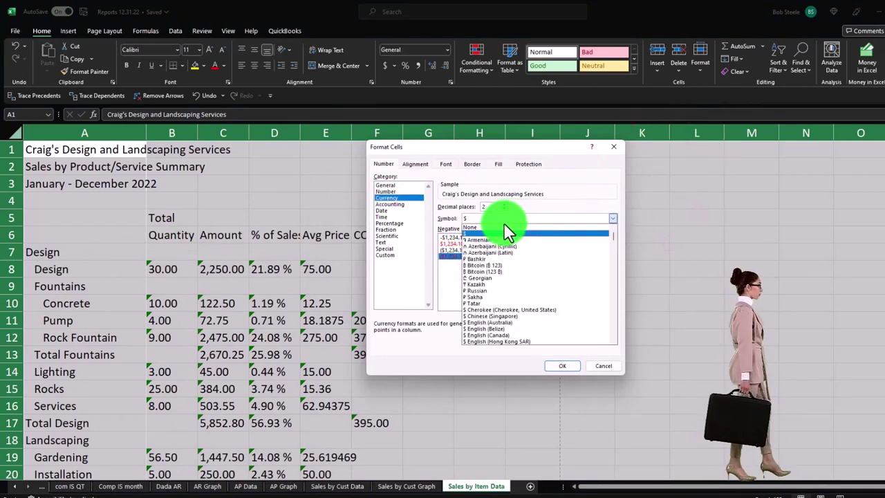
{"action": "left_click", "coordinate": [504, 228]}
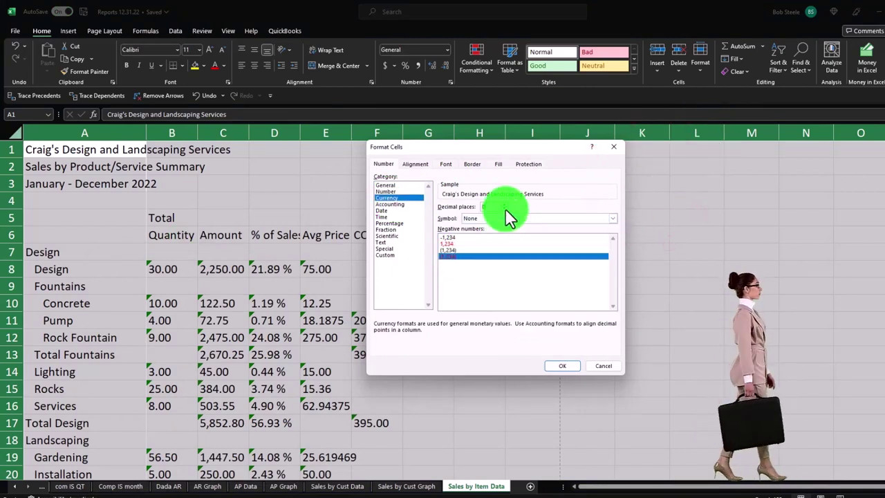
{"action": "left_click", "coordinate": [567, 365]}
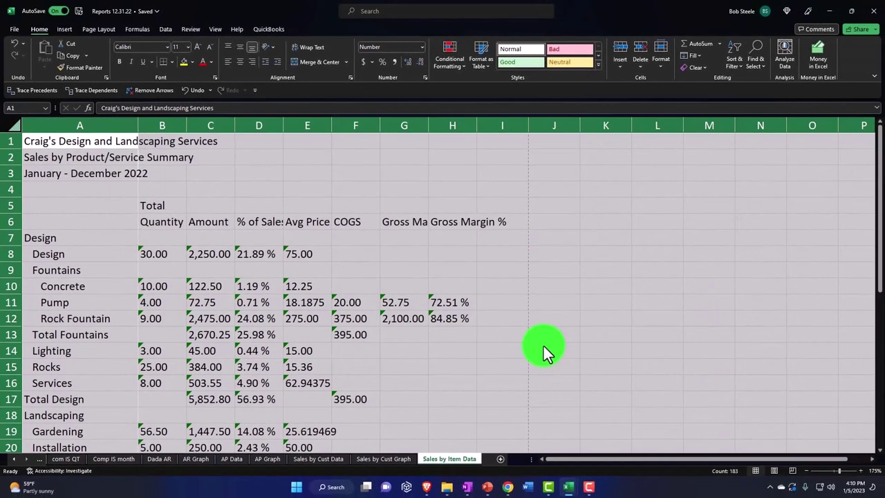
{"action": "left_click", "coordinate": [543, 350]}
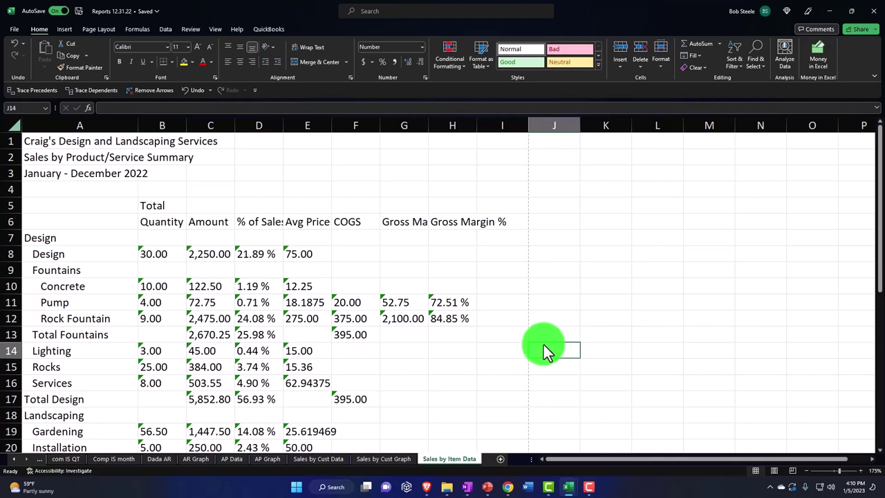
Step: Delete rows 1 through 4, which hold the report title lines and a blank row
{"action": "left_click", "coordinate": [7, 141]}
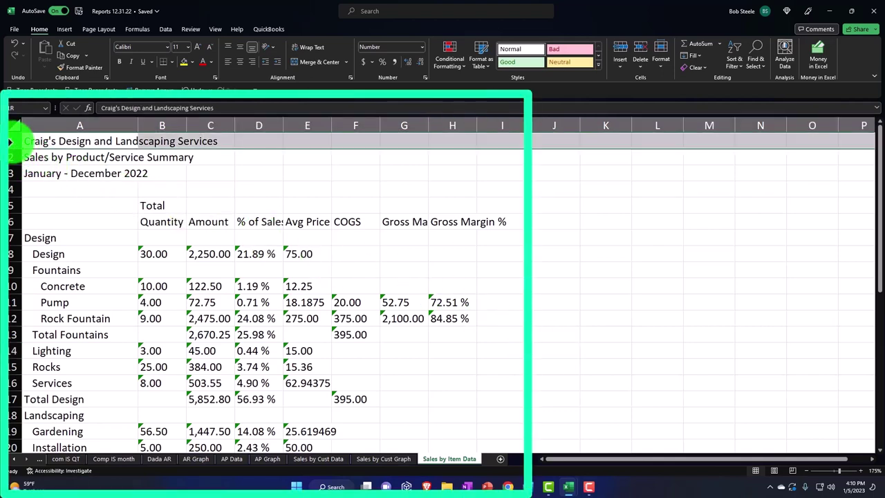
{"action": "left_click_drag", "start_coordinate": [10, 150], "coordinate": [9, 188]}
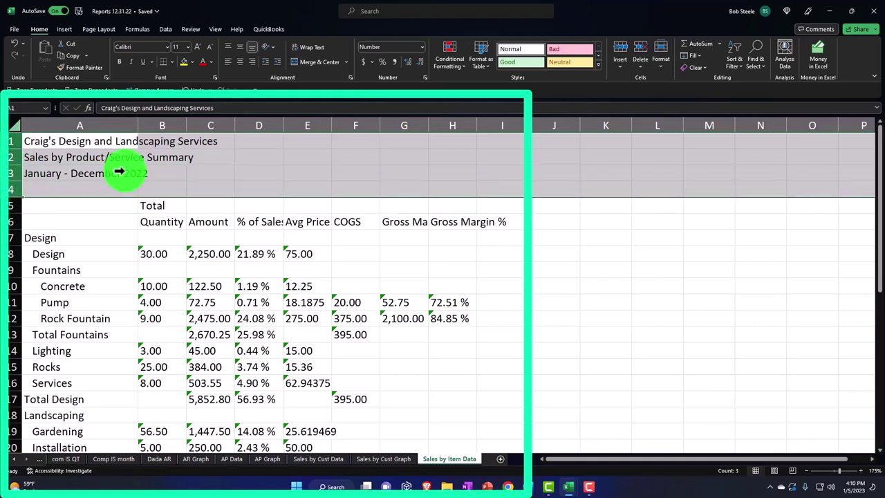
{"action": "right_click", "coordinate": [192, 162]}
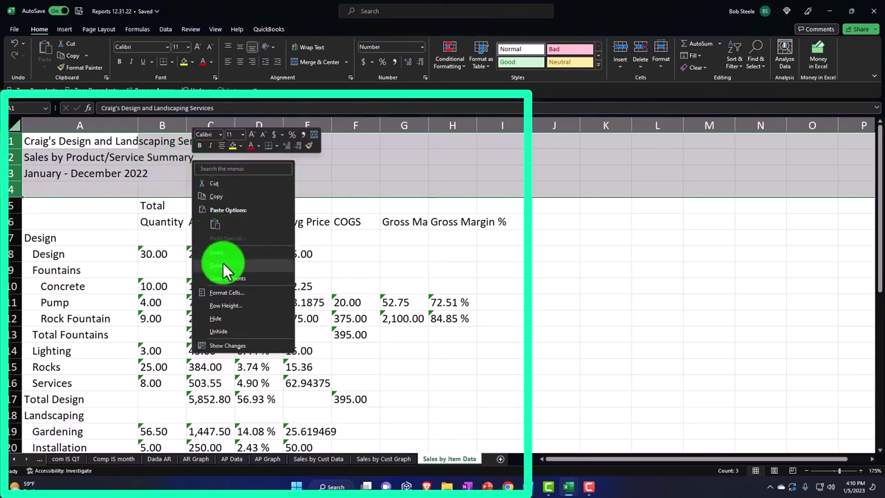
{"action": "left_click", "coordinate": [223, 265]}
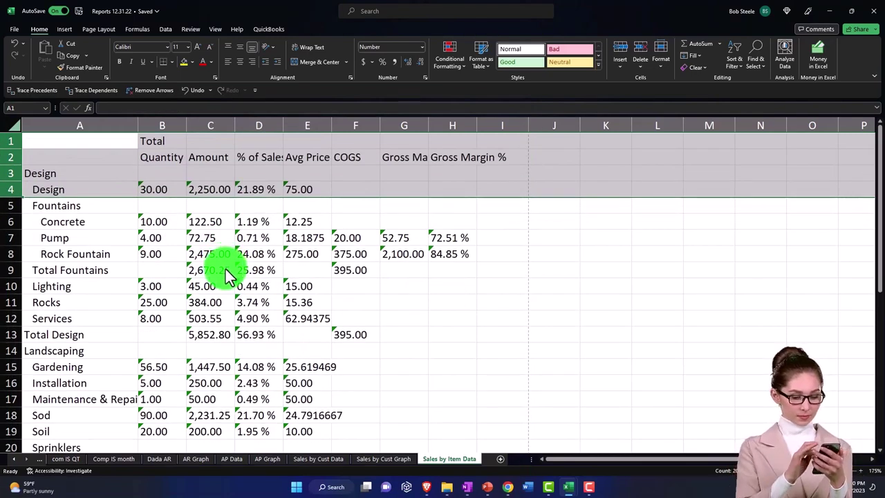
Step: Inspect individual cells in the Concrete, Pump and Rocks rows to check how their figures are stored
{"action": "left_click", "coordinate": [199, 222]}
{"action": "left_click", "coordinate": [269, 227]}
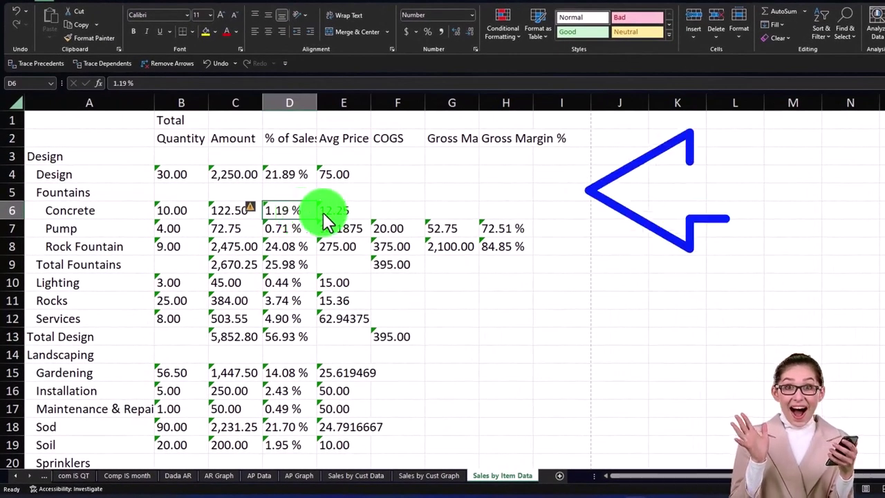
{"action": "left_click", "coordinate": [325, 212]}
{"action": "left_click", "coordinate": [339, 227]}
{"action": "left_click", "coordinate": [395, 231]}
{"action": "left_click", "coordinate": [441, 231]}
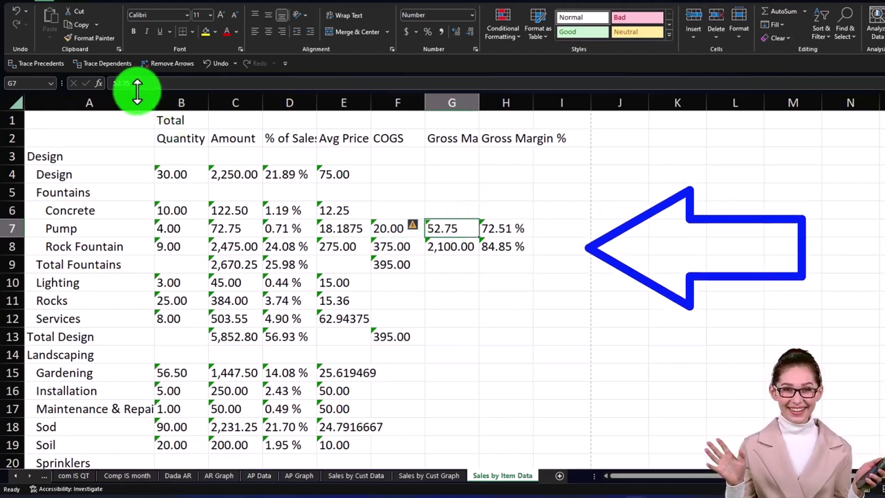
{"action": "left_click", "coordinate": [509, 229]}
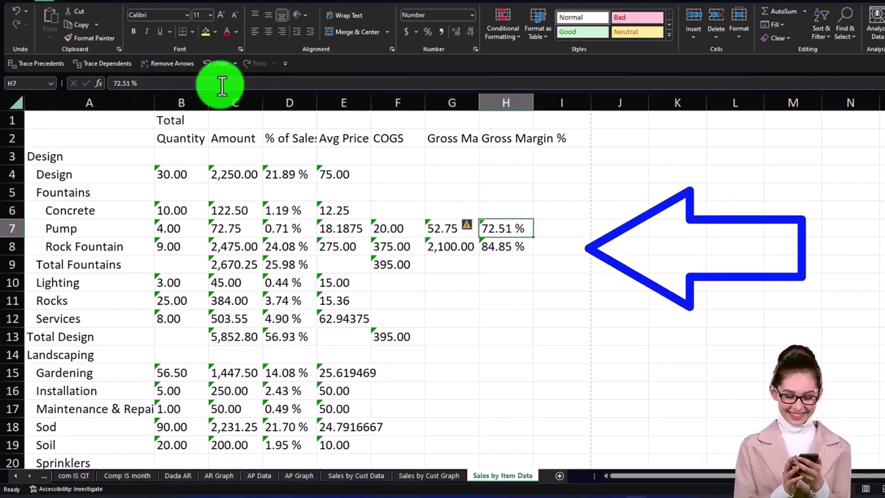
{"action": "left_click", "coordinate": [231, 299]}
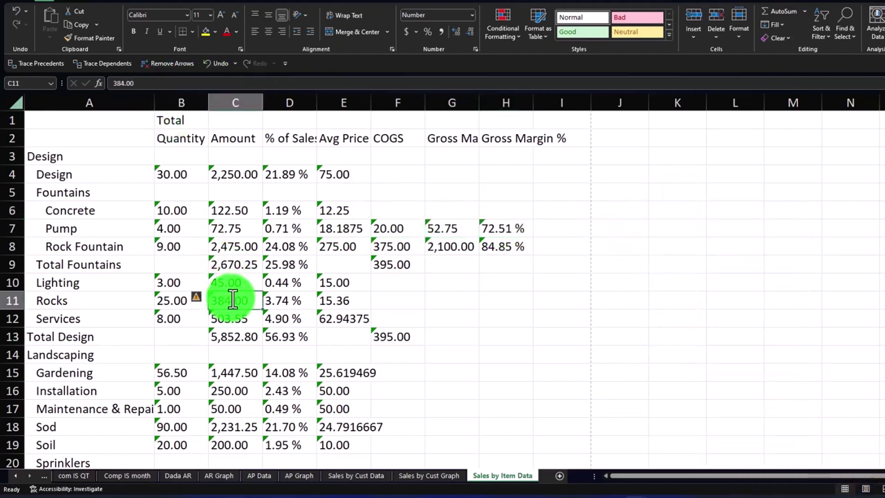
Step: Copy columns B through H and paste them back in place as values only
{"action": "left_click_drag", "start_coordinate": [176, 104], "coordinate": [489, 161]}
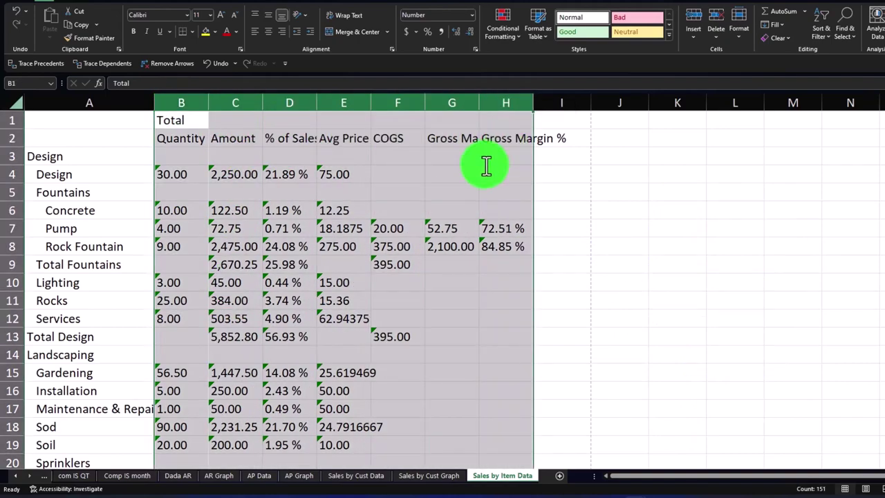
{"action": "right_click", "coordinate": [487, 165]}
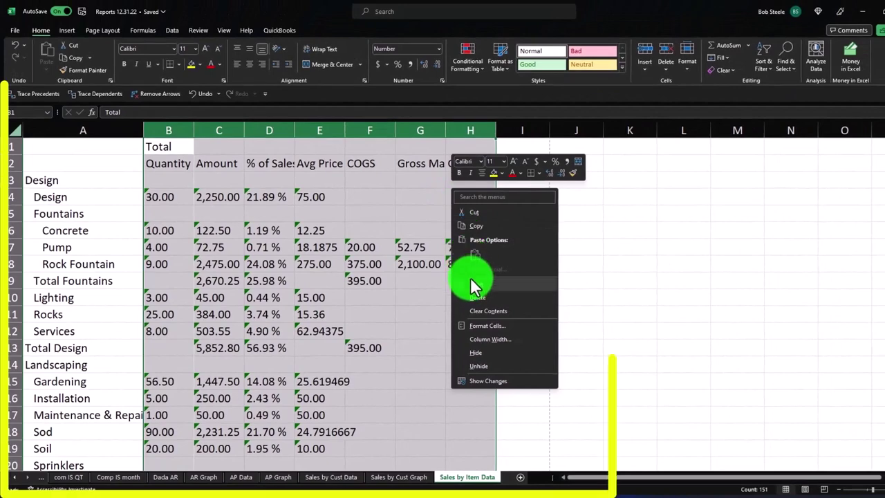
{"action": "left_click", "coordinate": [474, 227]}
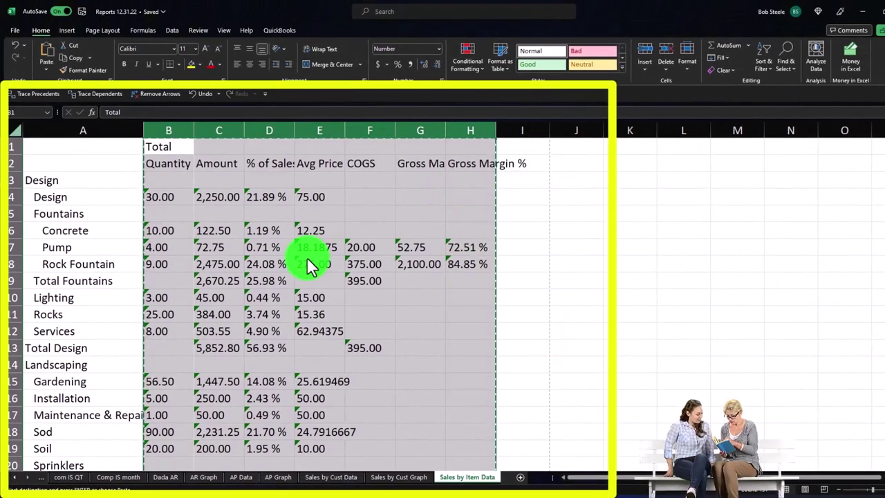
{"action": "right_click", "coordinate": [161, 146]}
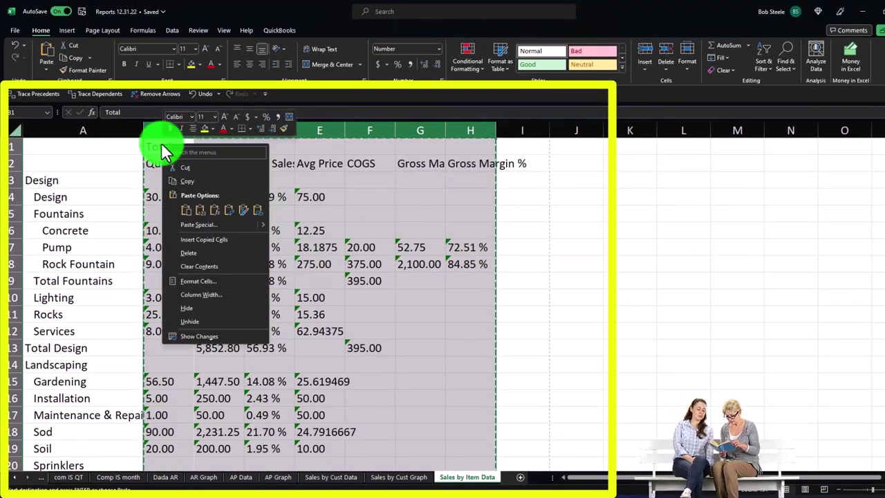
{"action": "left_click", "coordinate": [196, 208]}
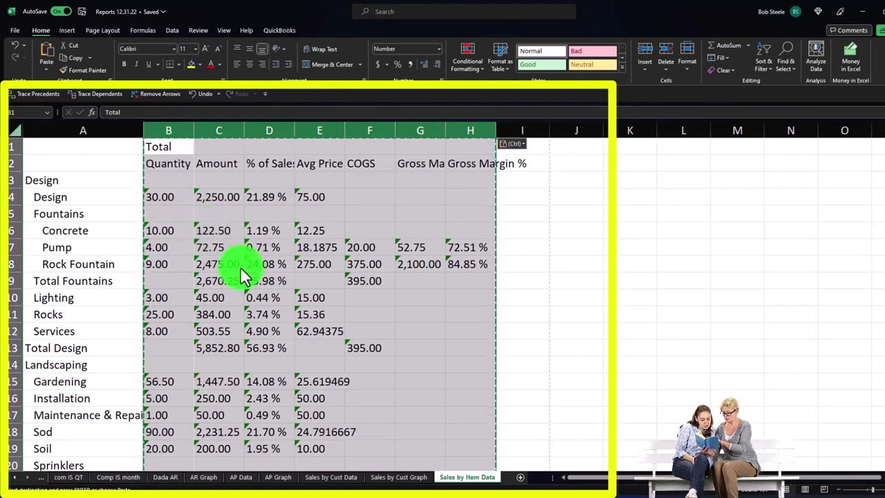
{"action": "left_click", "coordinate": [191, 217]}
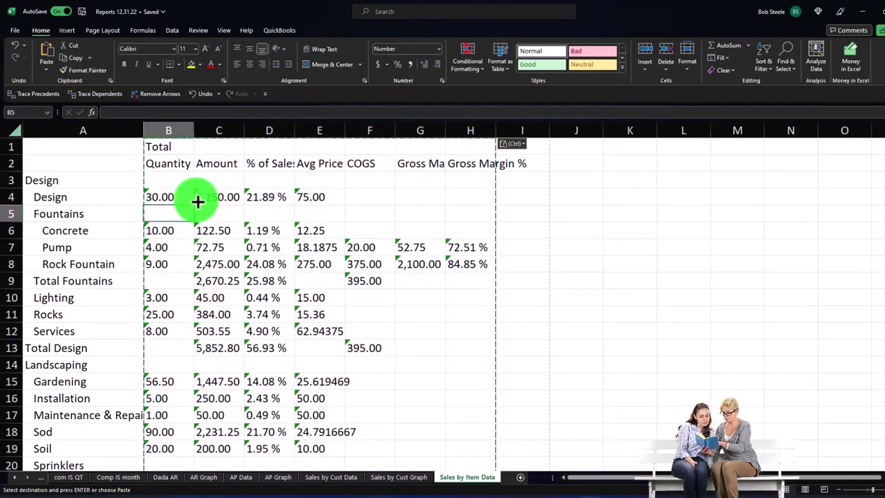
Step: Delete column B, which holds the Quantity data
{"action": "left_click", "coordinate": [176, 132]}
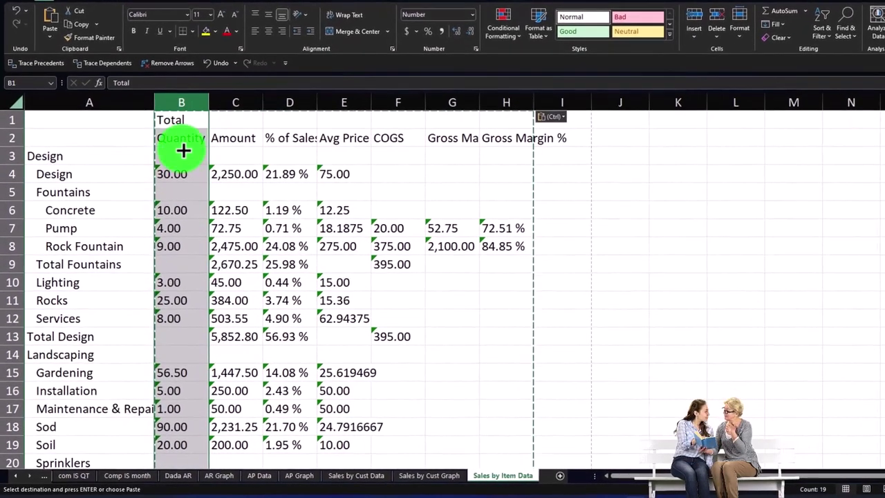
{"action": "right_click", "coordinate": [179, 152]}
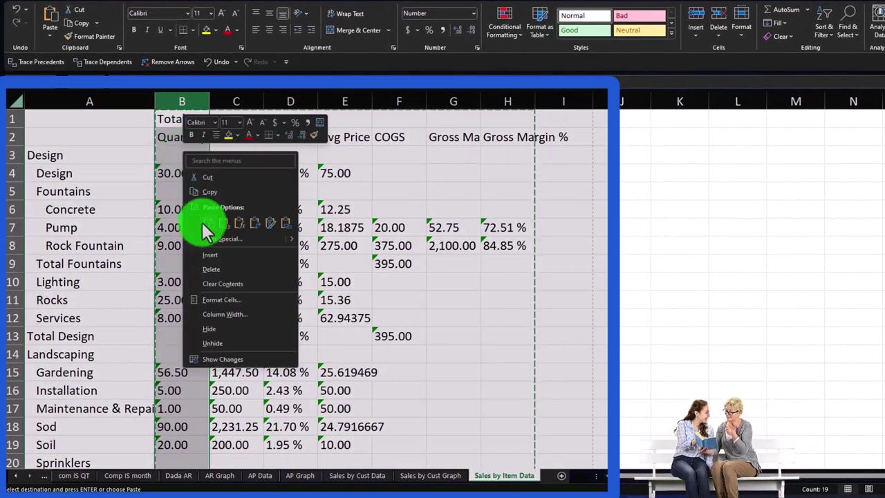
{"action": "left_click", "coordinate": [208, 268]}
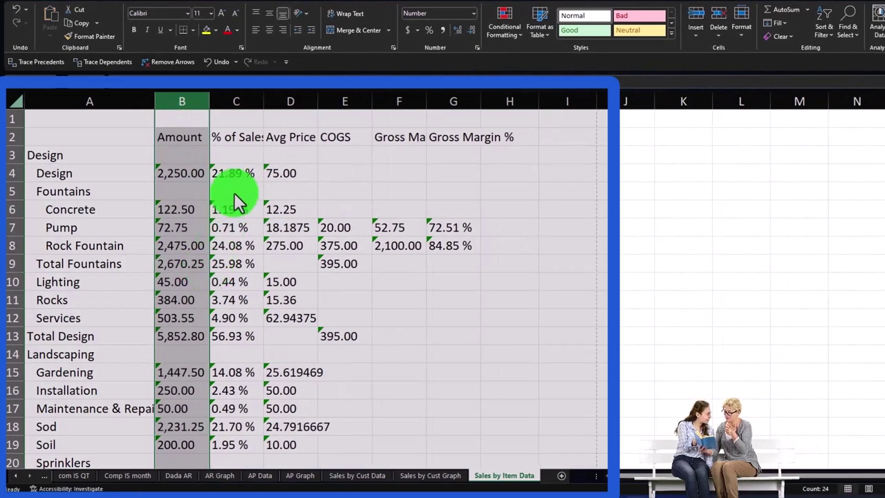
Step: Delete columns C through H, which hold the % of Sales through Gross Margin % data
{"action": "left_click_drag", "start_coordinate": [240, 104], "coordinate": [530, 117]}
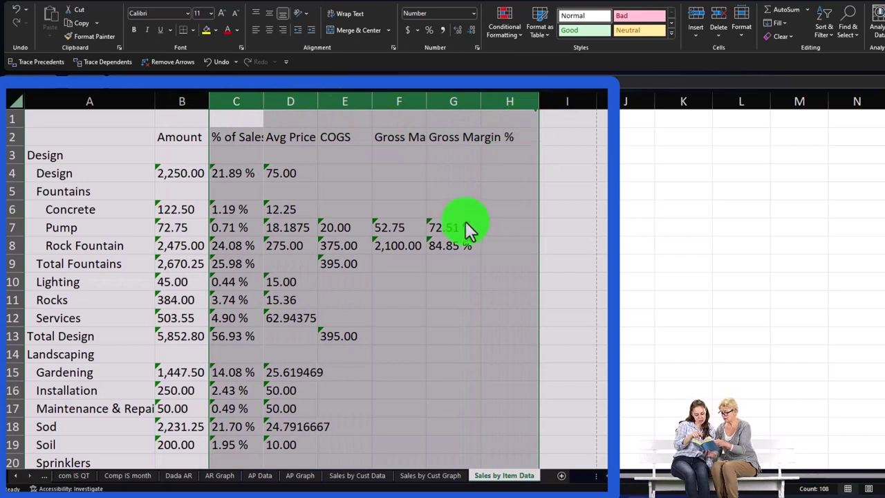
{"action": "right_click", "coordinate": [409, 222]}
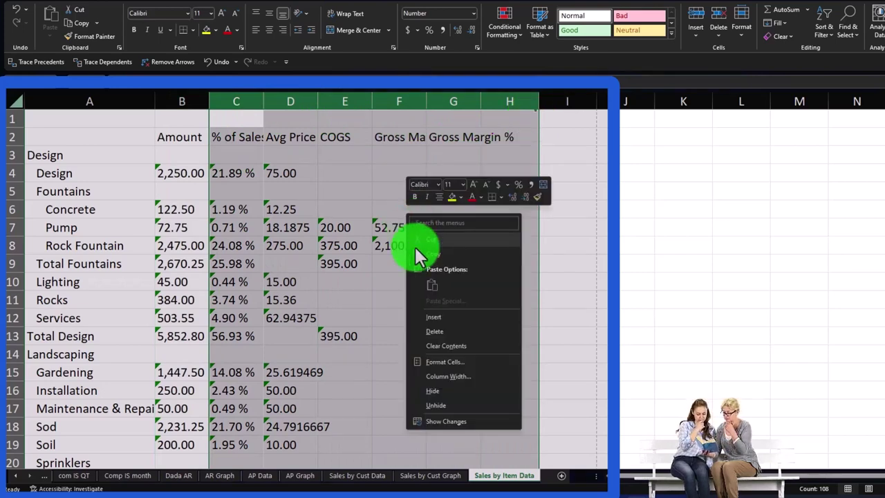
{"action": "left_click", "coordinate": [427, 326]}
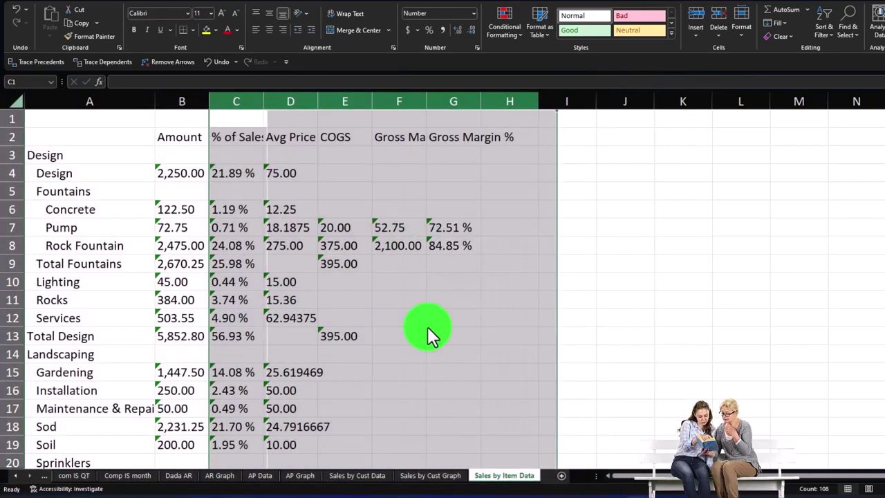
{"action": "left_click", "coordinate": [344, 266]}
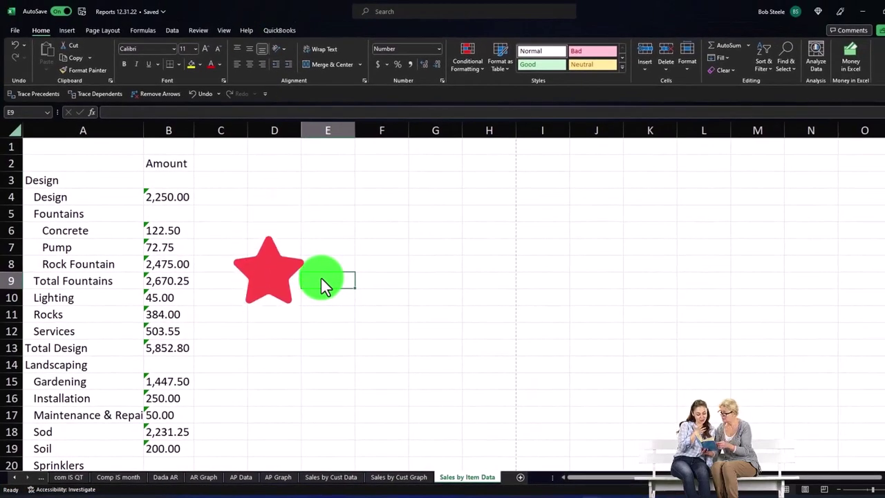
Step: Examine how the Fountains heading, its Concrete, Pump and Rock Fountain sub-items and the Total Fountains row are laid out
{"action": "key", "text": "Left"}
{"action": "key", "text": "Left"}
{"action": "key", "text": "Left"}
{"action": "key", "text": "Left"}
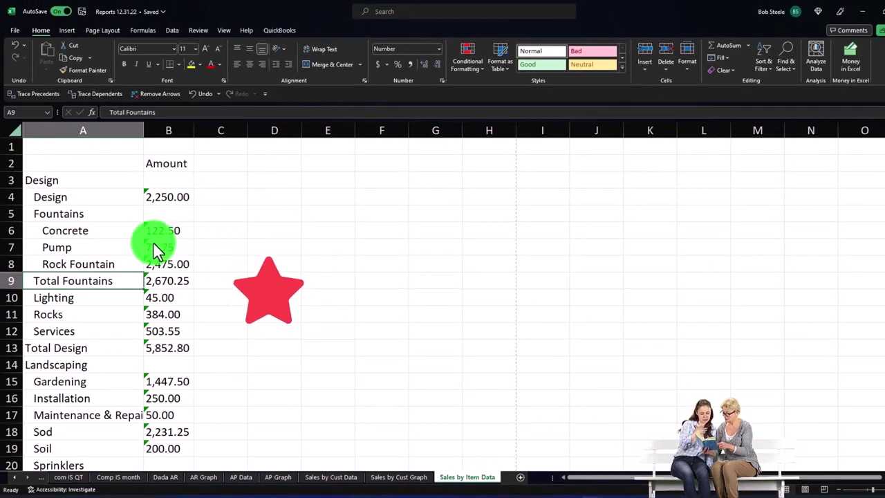
{"action": "left_click_drag", "start_coordinate": [101, 231], "coordinate": [99, 257]}
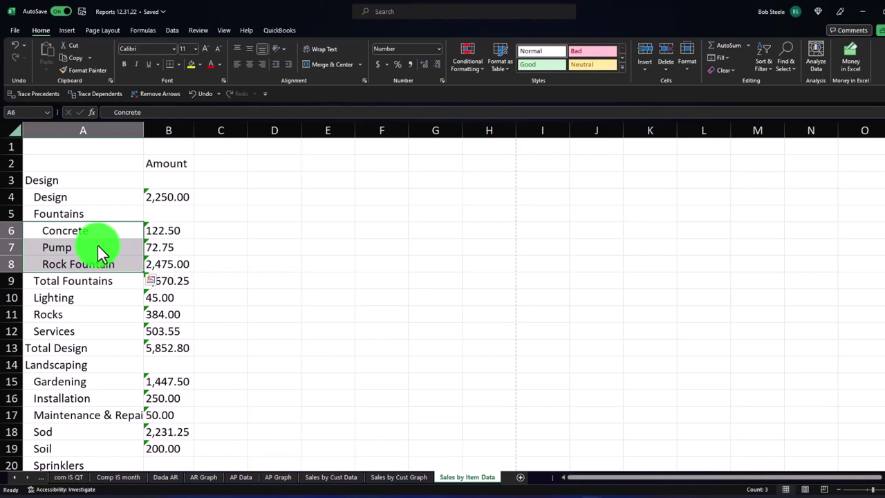
{"action": "left_click", "coordinate": [166, 198]}
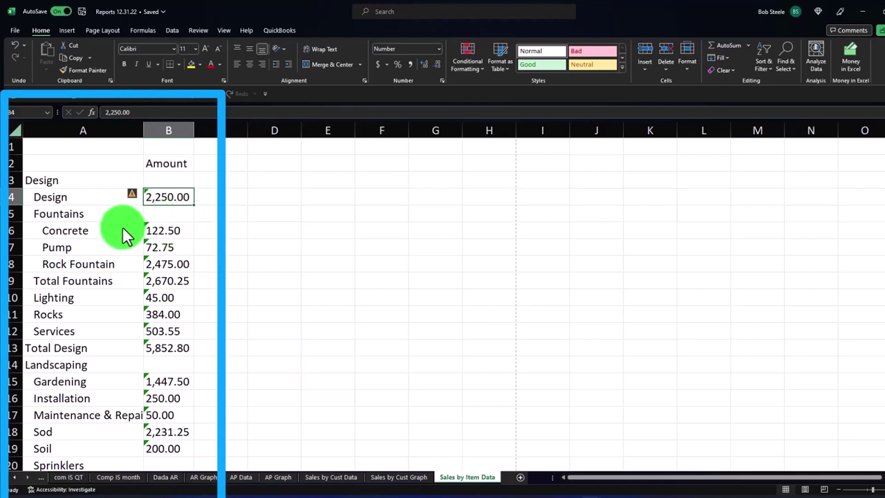
{"action": "left_click", "coordinate": [67, 215]}
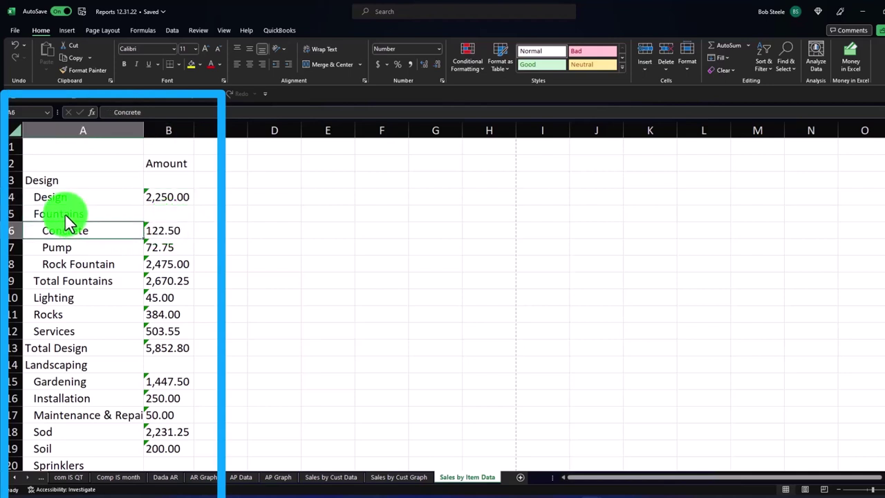
{"action": "key", "text": "Down"}
{"action": "key", "text": "Down"}
{"action": "key", "text": "Down"}
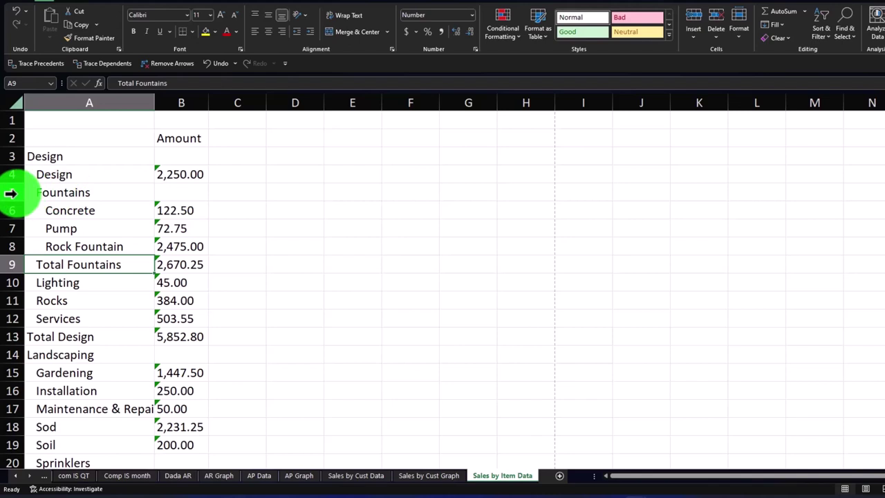
{"action": "left_click_drag", "start_coordinate": [11, 193], "coordinate": [11, 240]}
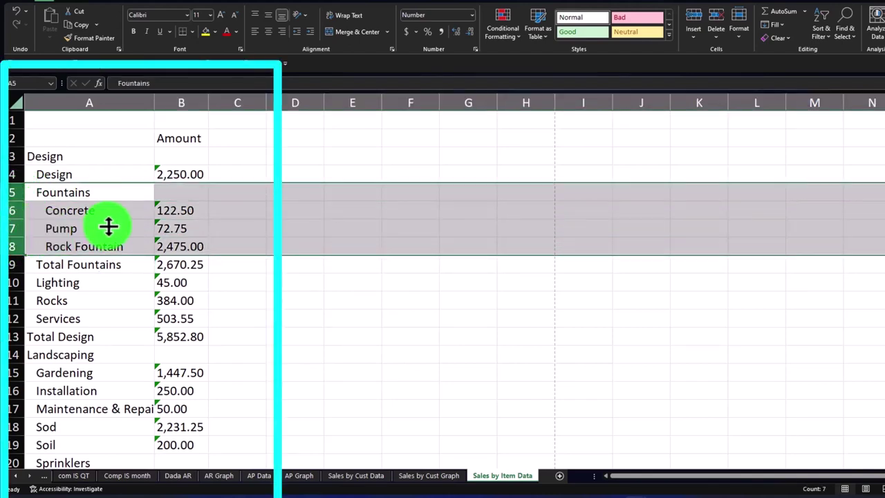
{"action": "left_click", "coordinate": [177, 228]}
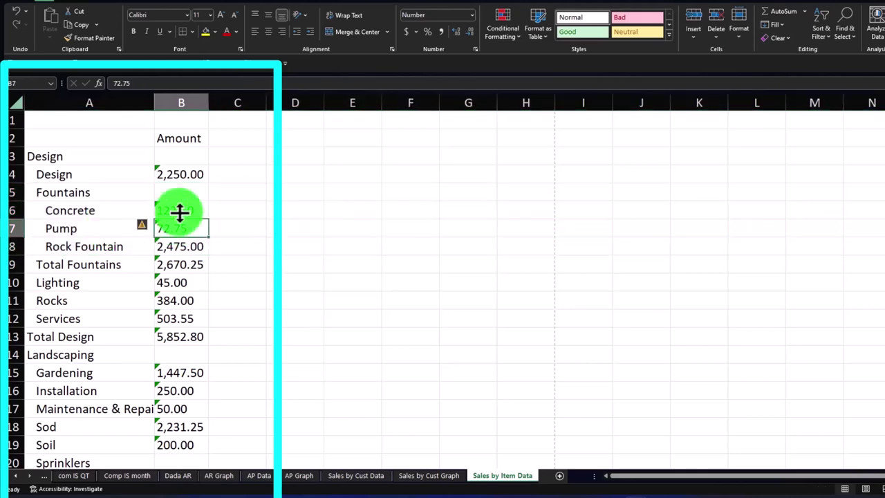
{"action": "left_click_drag", "start_coordinate": [178, 210], "coordinate": [180, 248]}
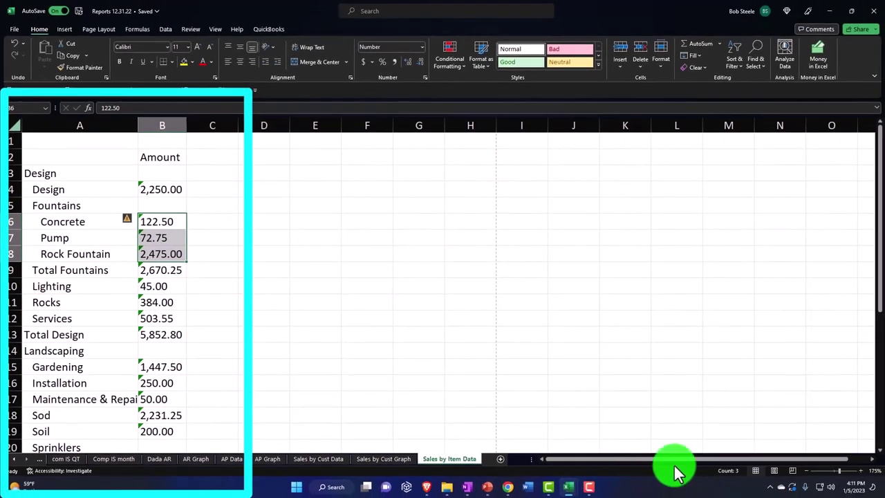
Step: Re-enter the existing Amount values from Concrete through Total Design so they are stored as numbers instead of text
{"action": "left_click", "coordinate": [627, 401]}
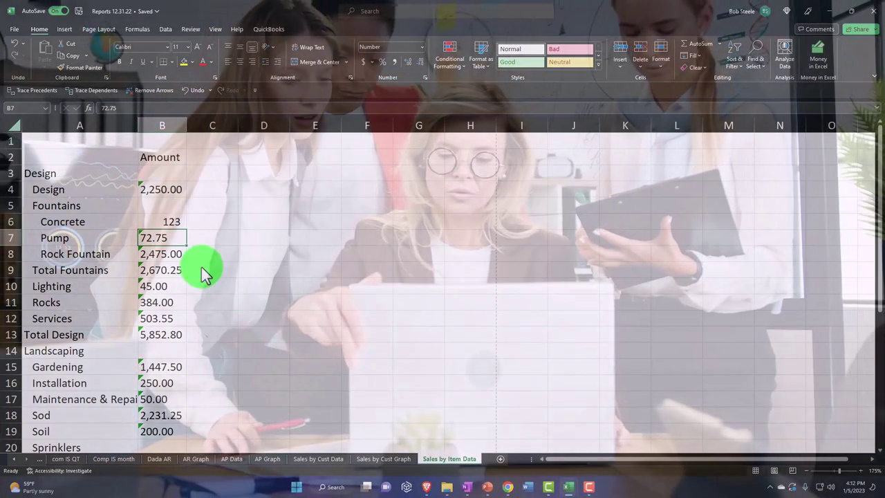
{"action": "left_click", "coordinate": [168, 241]}
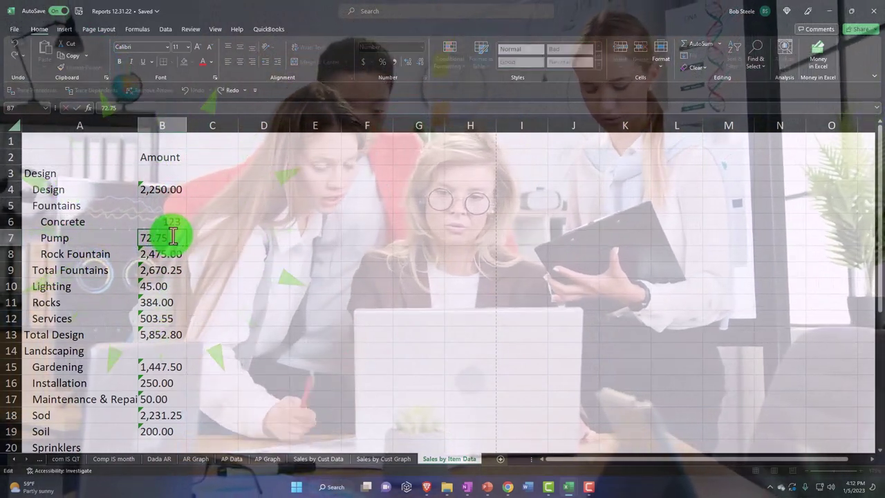
{"action": "key", "text": "Return"}
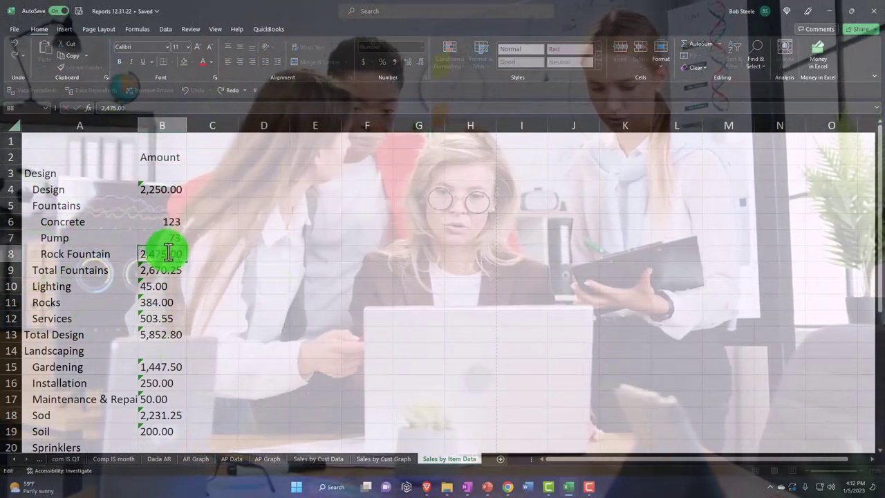
{"action": "double_click", "coordinate": [159, 270]}
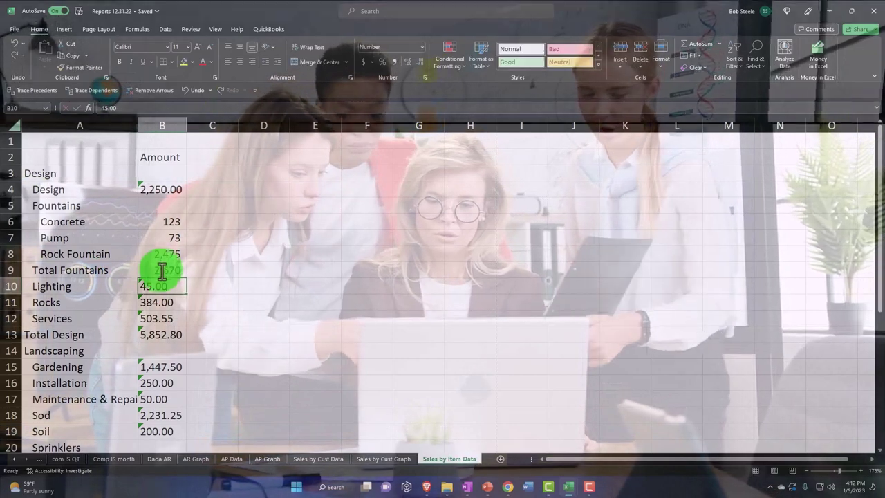
{"action": "key", "text": "Return"}
{"action": "double_click", "coordinate": [159, 282]}
{"action": "key", "text": "Return"}
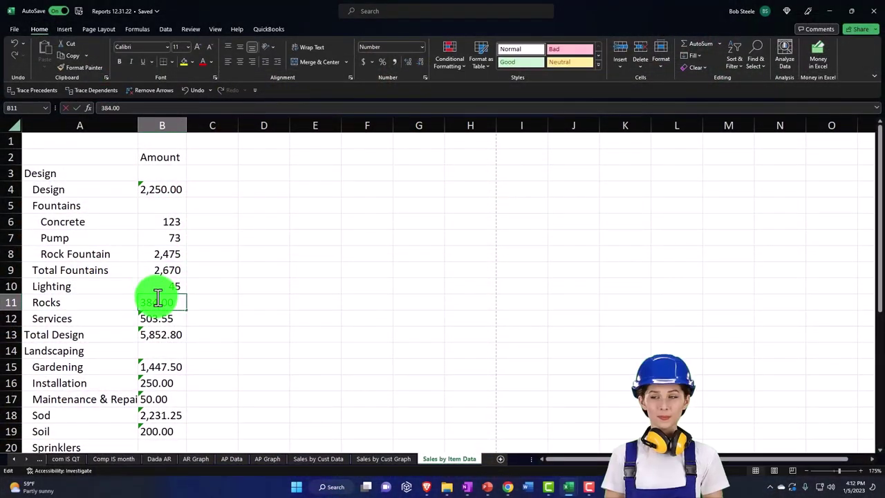
{"action": "key", "text": "Return"}
{"action": "key", "text": "Return"}
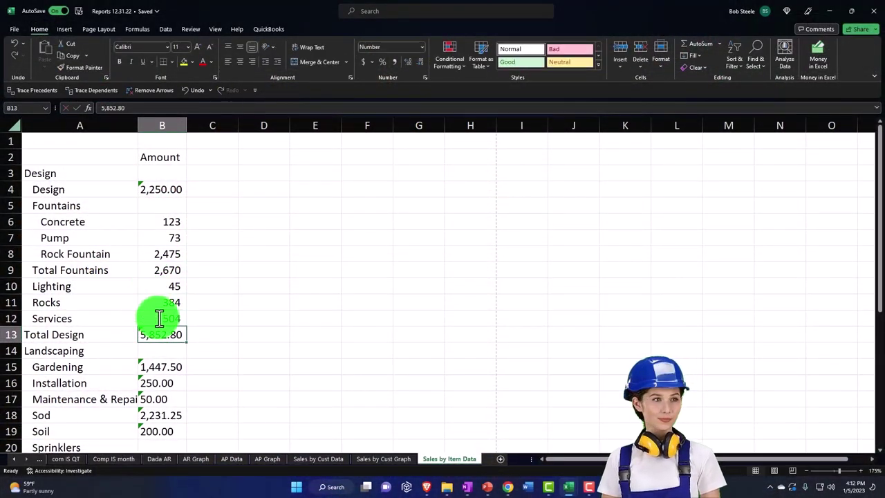
{"action": "key", "text": "Return"}
Step: Convert the Landscaping amounts from Gardening through Soil to numbers by re-entering each existing value
{"action": "scroll", "coordinate": [163, 334], "scroll_direction": "down", "scroll_amount": 1}
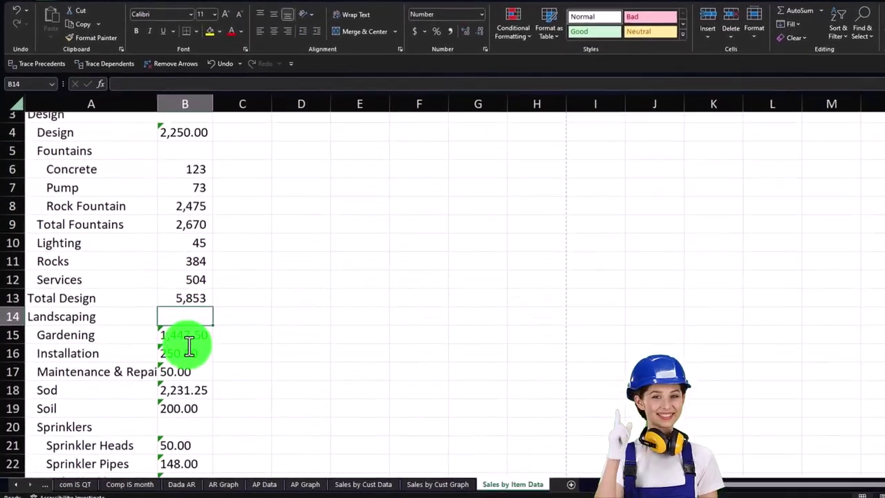
{"action": "double_click", "coordinate": [157, 316]}
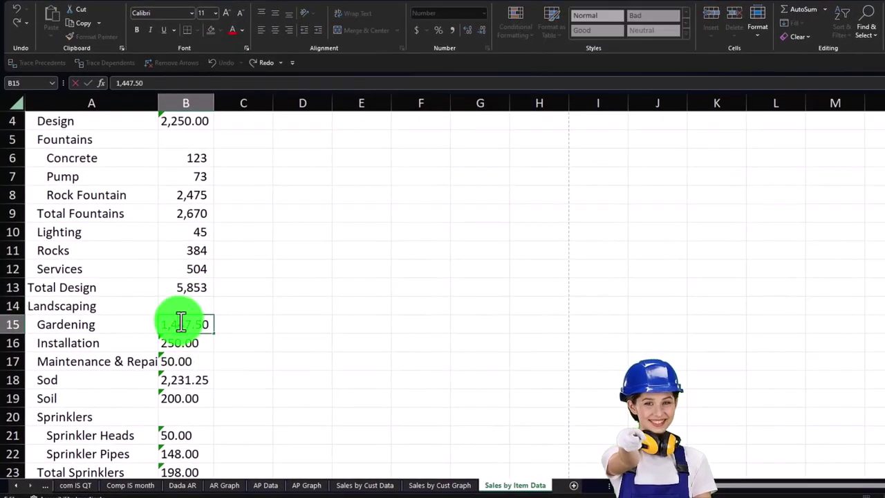
{"action": "key", "text": "Return"}
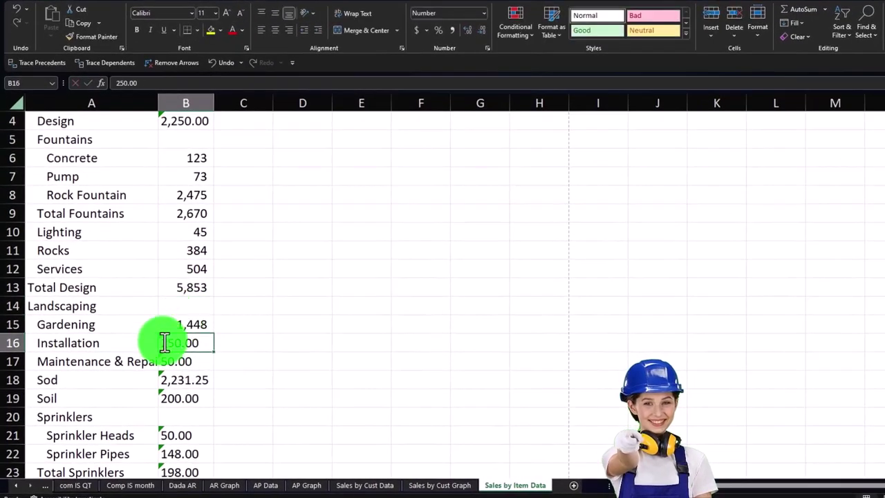
{"action": "double_click", "coordinate": [175, 341]}
{"action": "key", "text": "Return"}
{"action": "scroll", "coordinate": [178, 342], "scroll_direction": "down", "scroll_amount": 1}
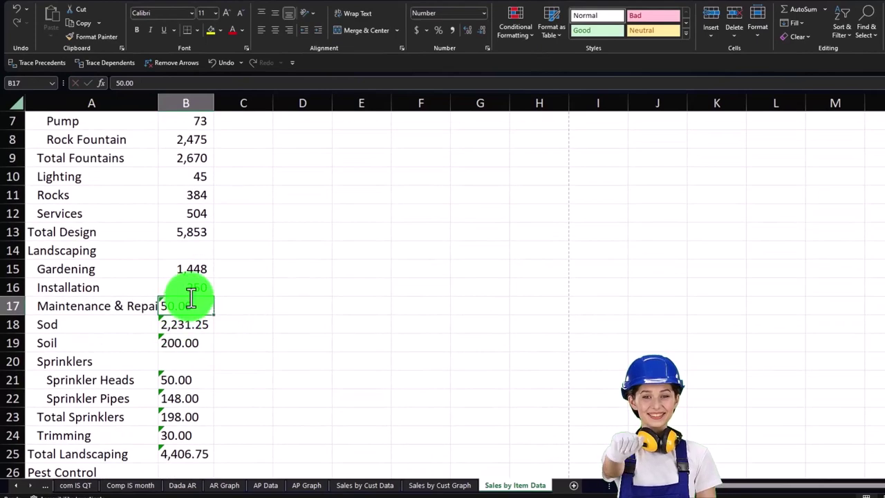
{"action": "double_click", "coordinate": [185, 305]}
{"action": "key", "text": "Return"}
{"action": "scroll", "coordinate": [185, 297], "scroll_direction": "down", "scroll_amount": 1}
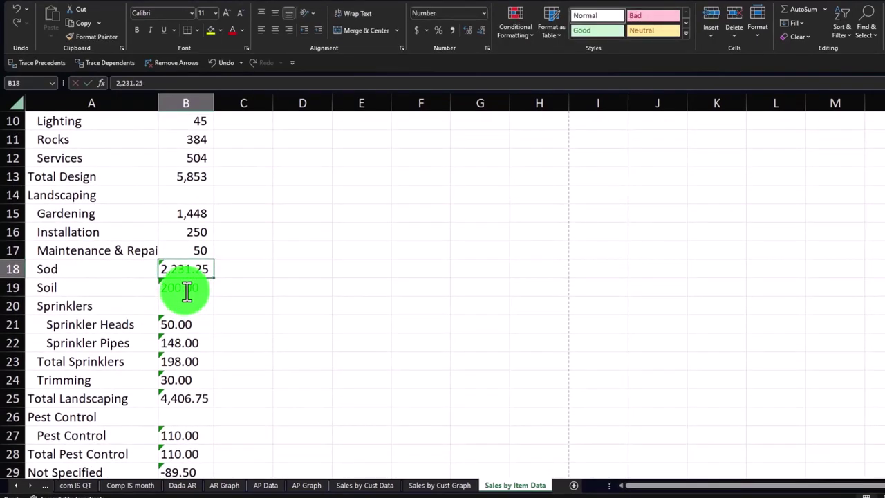
{"action": "double_click", "coordinate": [190, 269]}
{"action": "key", "text": "Return"}
{"action": "scroll", "coordinate": [188, 267], "scroll_direction": "down", "scroll_amount": 2}
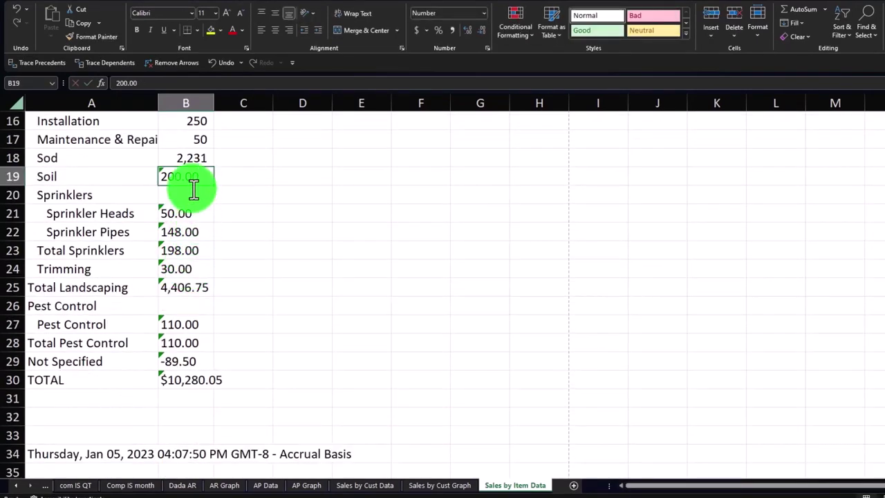
{"action": "key", "text": "Return"}
Step: Convert the amounts from Sprinkler Heads through Total Landscaping to numbers by re-entering each existing value
{"action": "double_click", "coordinate": [190, 214]}
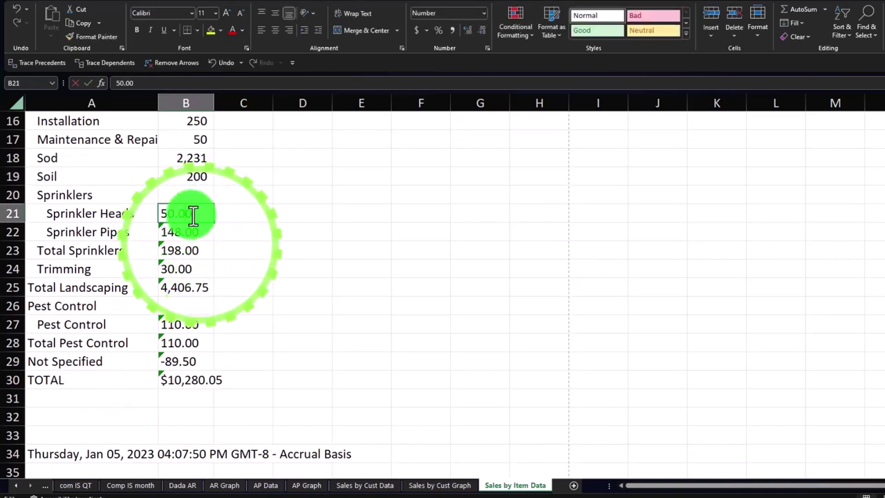
{"action": "key", "text": "Return"}
{"action": "double_click", "coordinate": [195, 233]}
{"action": "key", "text": "Return"}
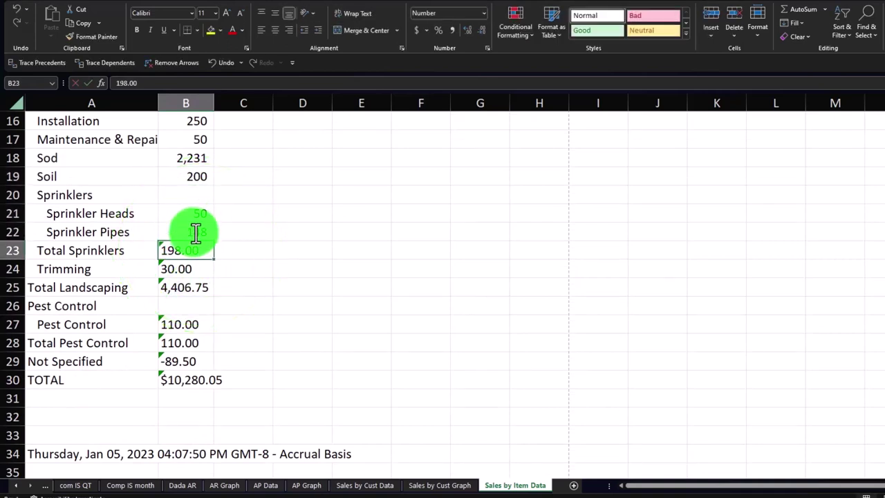
{"action": "double_click", "coordinate": [197, 246]}
{"action": "key", "text": "Return"}
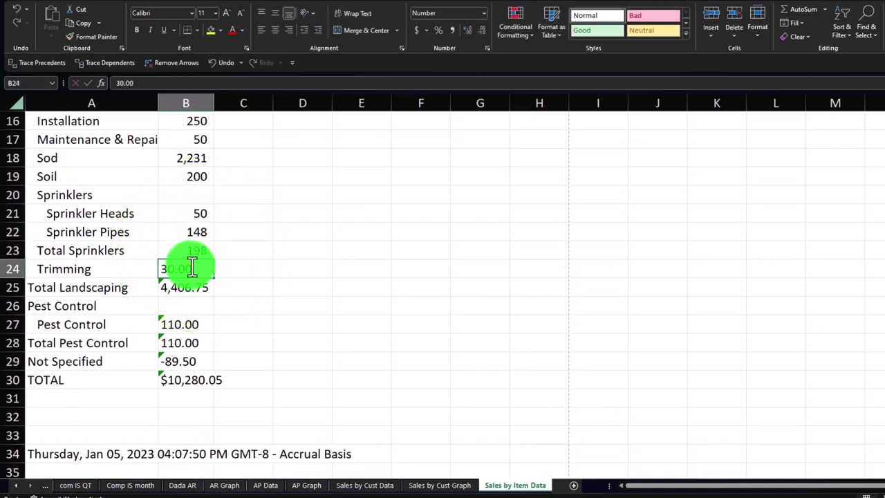
{"action": "key", "text": "Return"}
{"action": "double_click", "coordinate": [197, 286]}
{"action": "key", "text": "Return"}
Step: Re-enter the Pest Control, Total Pest Control, Not Specified and TOTAL amounts so they are stored as numbers
{"action": "double_click", "coordinate": [214, 307]}
{"action": "key", "text": "Return"}
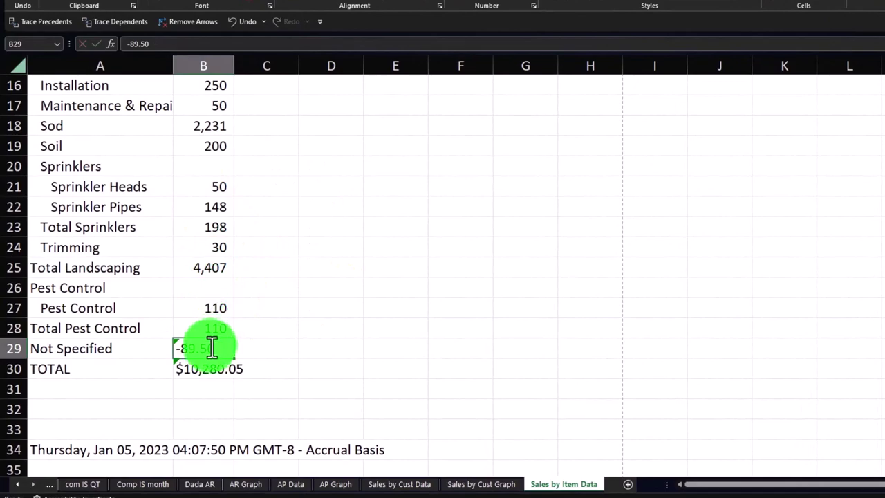
{"action": "key", "text": "Return"}
{"action": "key", "text": "Return"}
Step: Convert the Design amount in cell B4 to a number by re-entering its existing value
{"action": "scroll", "coordinate": [207, 369], "scroll_direction": "up", "scroll_amount": 5}
{"action": "left_click", "coordinate": [216, 179]}
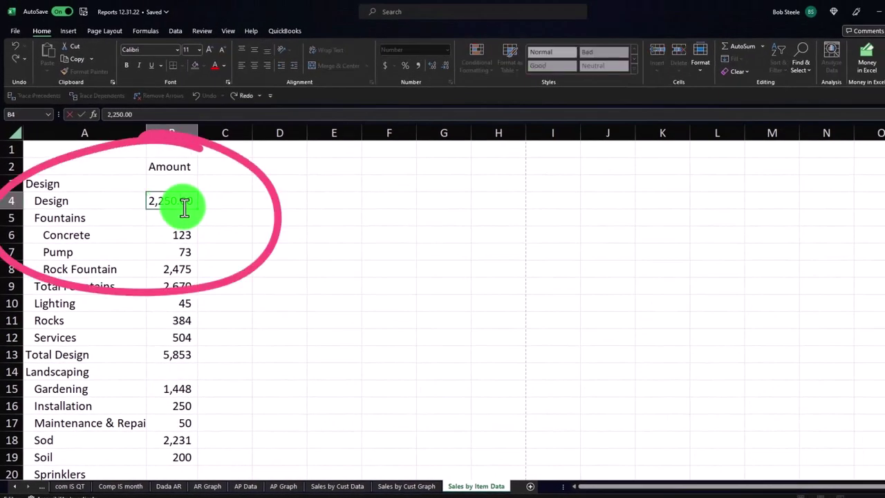
{"action": "key", "text": "Return"}
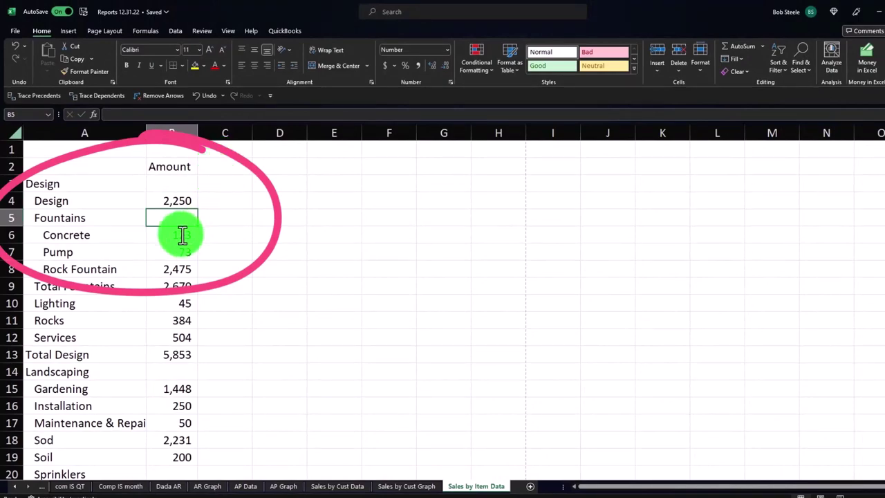
Step: Delete rows 5 through 8, which hold the Fountains heading and its Concrete, Pump and Rock Fountain sub-items
{"action": "left_click_drag", "start_coordinate": [182, 235], "coordinate": [178, 264]}
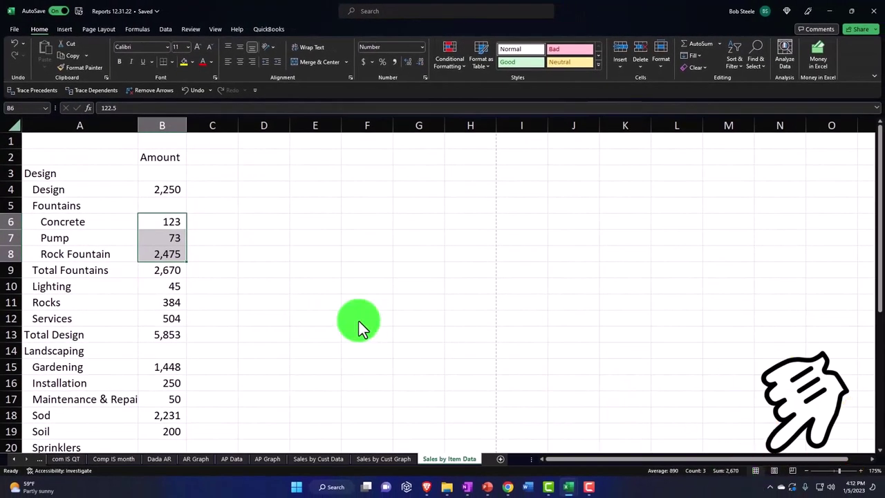
{"action": "left_click", "coordinate": [166, 274]}
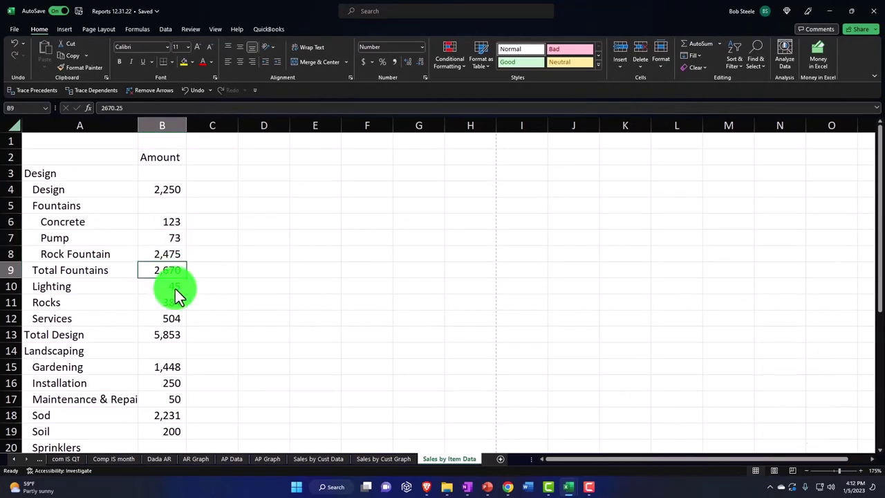
{"action": "left_click_drag", "start_coordinate": [8, 206], "coordinate": [10, 247]}
{"action": "right_click", "coordinate": [96, 225]}
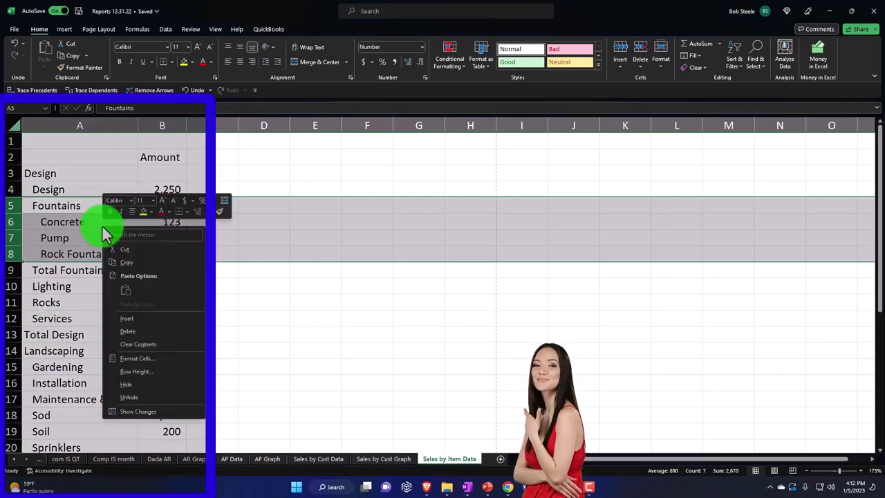
{"action": "left_click", "coordinate": [135, 337]}
Step: Rename the Total Fountains label in cell A5 to Fountains
{"action": "double_click", "coordinate": [61, 205]}
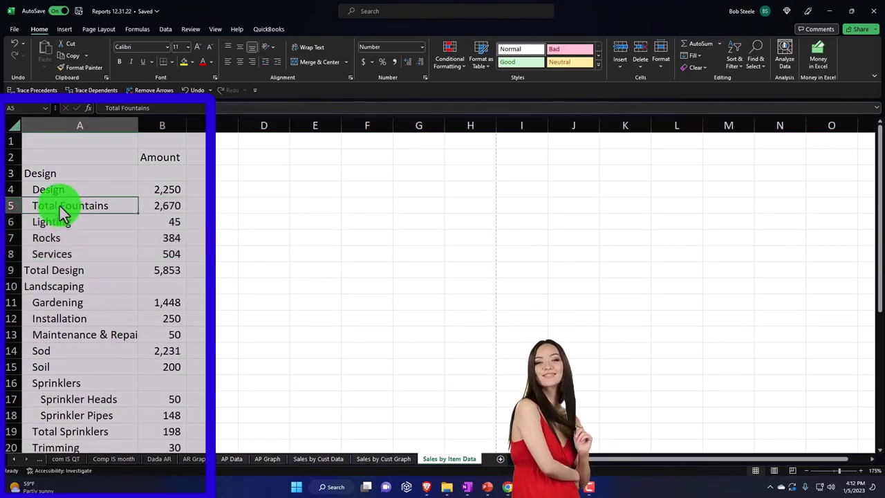
{"action": "key", "text": "BackSpace"}
{"action": "key", "text": "BackSpace"}
{"action": "key", "text": "BackSpace"}
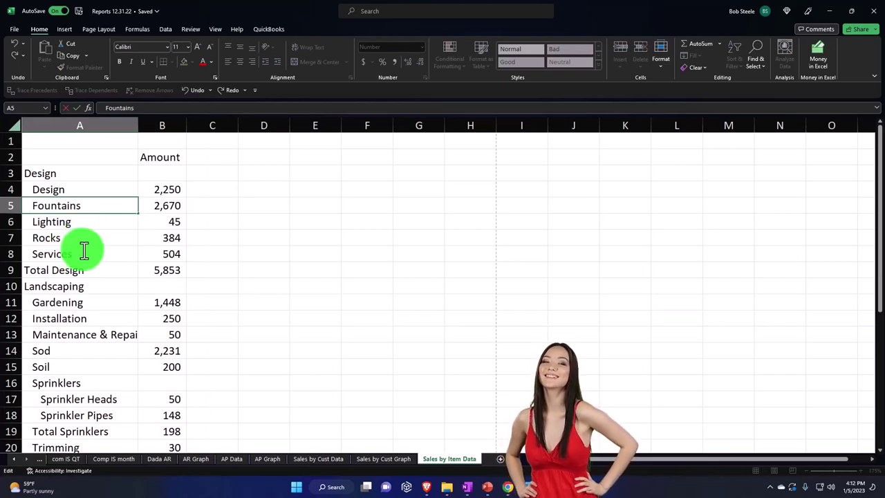
{"action": "left_click", "coordinate": [84, 268]}
{"action": "left_click", "coordinate": [103, 221]}
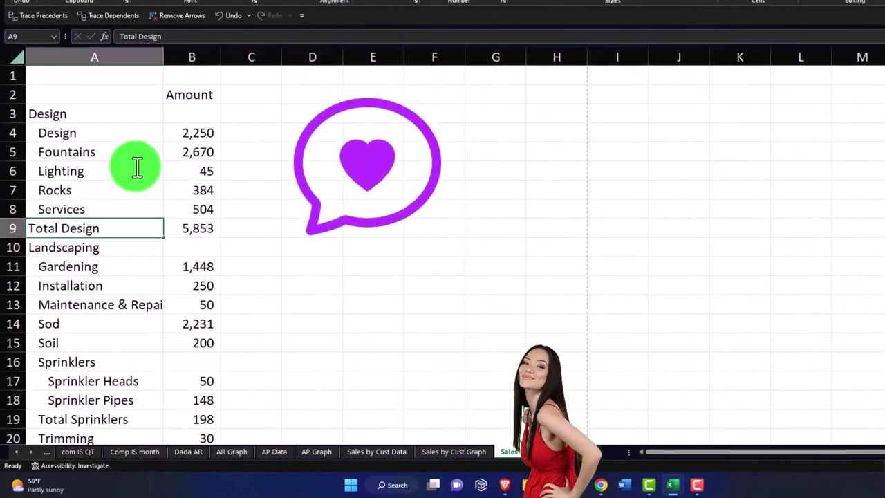
Step: Check the sum of the Design items, and delete the Total Design row and the Design heading row
{"action": "left_click_drag", "start_coordinate": [192, 132], "coordinate": [191, 205]}
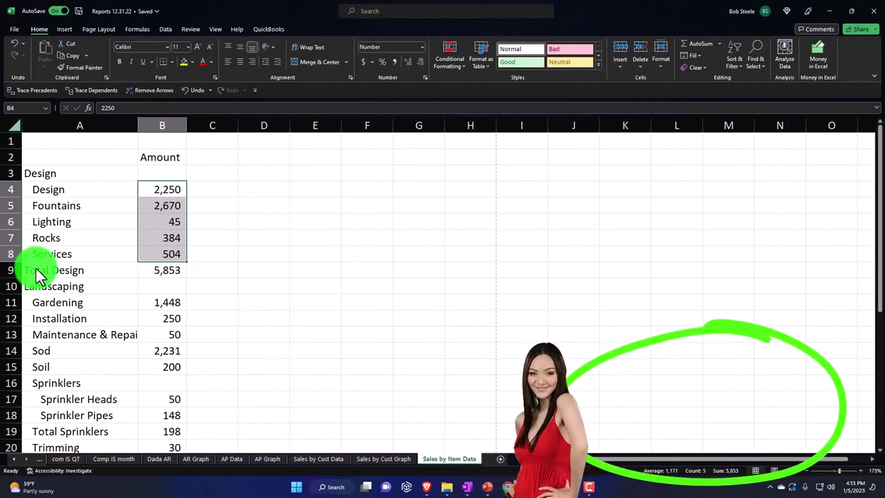
{"action": "left_click", "coordinate": [12, 269]}
{"action": "right_click", "coordinate": [71, 269]}
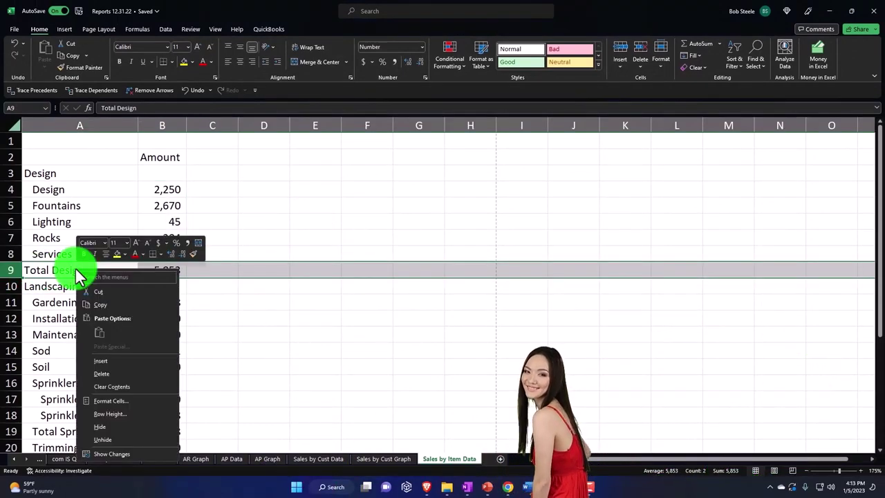
{"action": "left_click", "coordinate": [102, 374]}
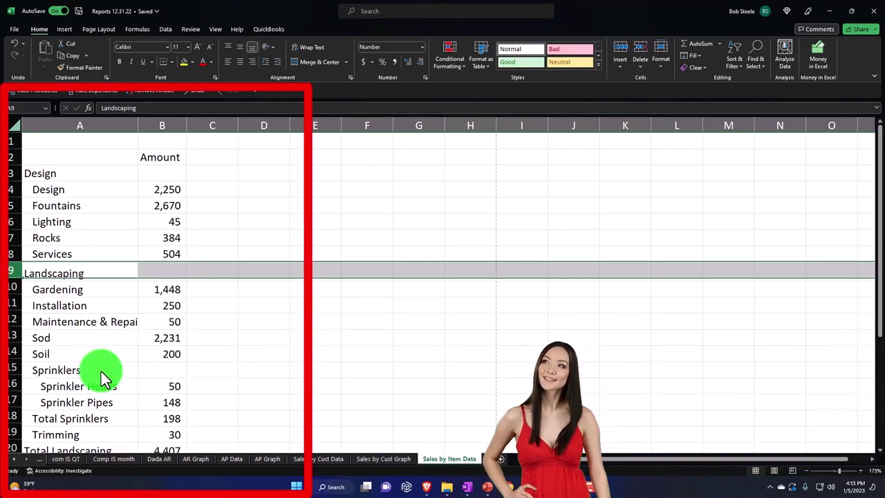
{"action": "left_click", "coordinate": [10, 172]}
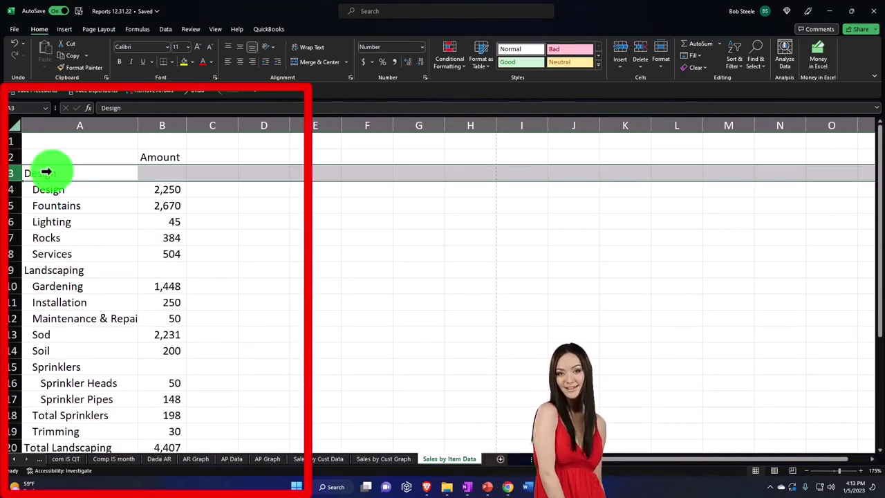
{"action": "right_click", "coordinate": [54, 176]}
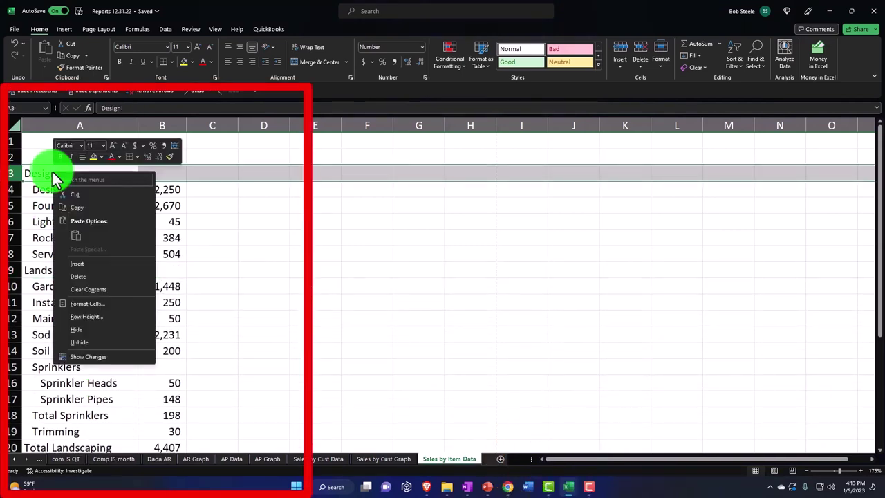
{"action": "left_click", "coordinate": [77, 276]}
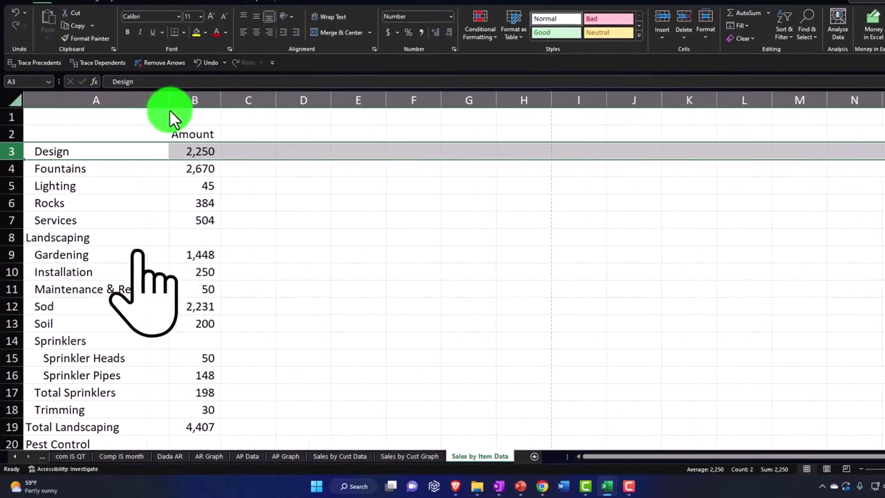
Step: Compare the sum of the Sprinkler Heads and Sprinkler Pipes amounts with the Total Sprinklers amount
{"action": "left_click", "coordinate": [97, 245]}
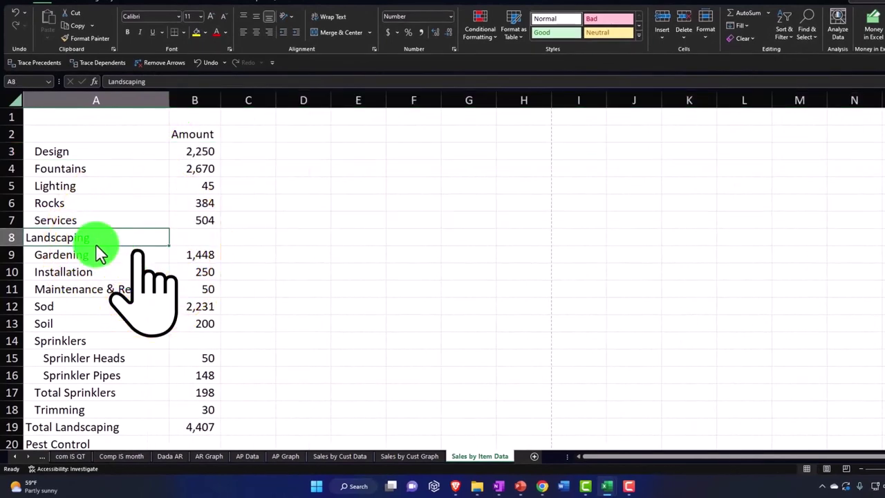
{"action": "key", "text": "Down"}
{"action": "key", "text": "Down"}
{"action": "key", "text": "Down"}
{"action": "key", "text": "Down"}
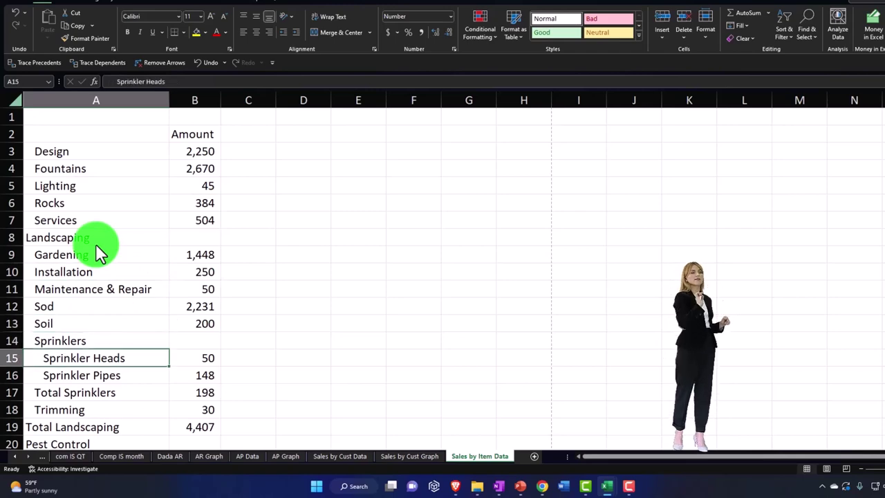
{"action": "scroll", "coordinate": [190, 206], "scroll_direction": "down", "scroll_amount": 1}
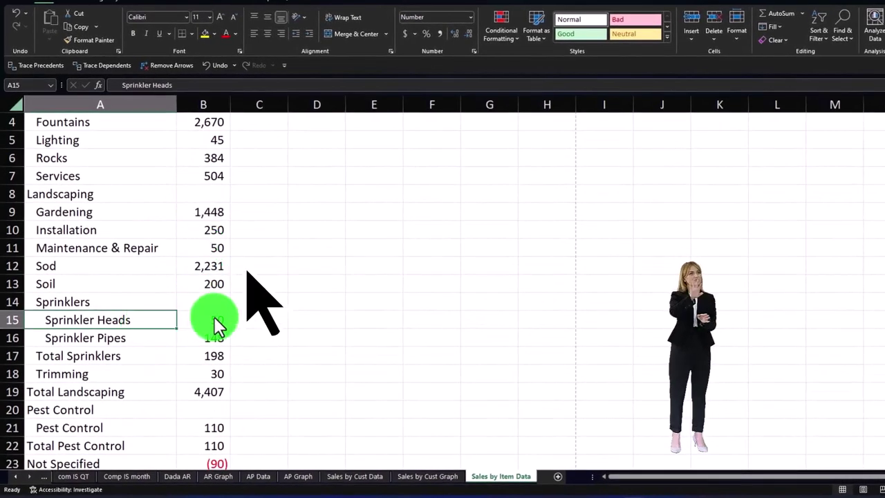
{"action": "left_click_drag", "start_coordinate": [217, 322], "coordinate": [217, 345]}
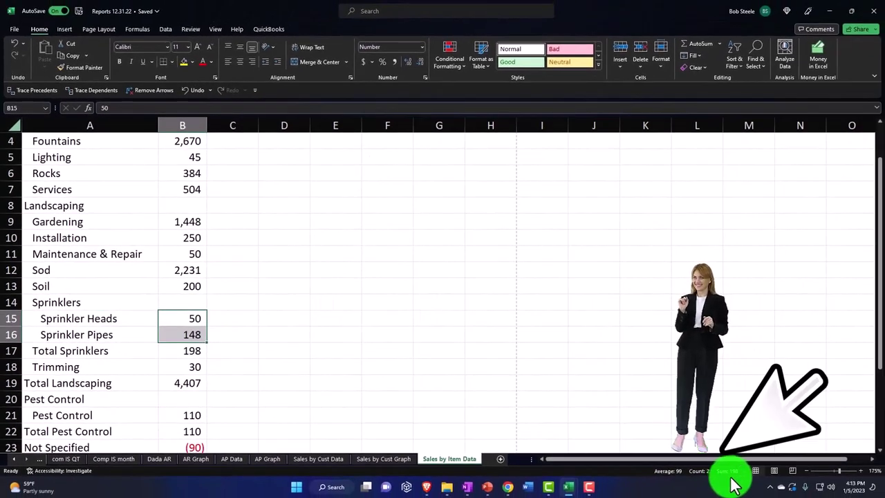
{"action": "left_click", "coordinate": [193, 348]}
Step: Delete rows 14 through 16 with the Sprinklers heading and its sub-items, and rename the Total Sprinklers label to Sprinklers
{"action": "left_click", "coordinate": [7, 302]}
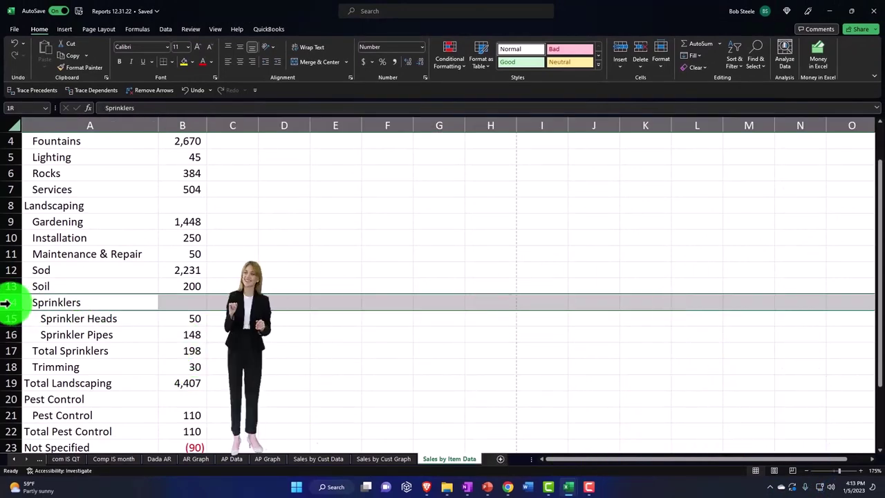
{"action": "left_click_drag", "start_coordinate": [5, 302], "coordinate": [6, 331]}
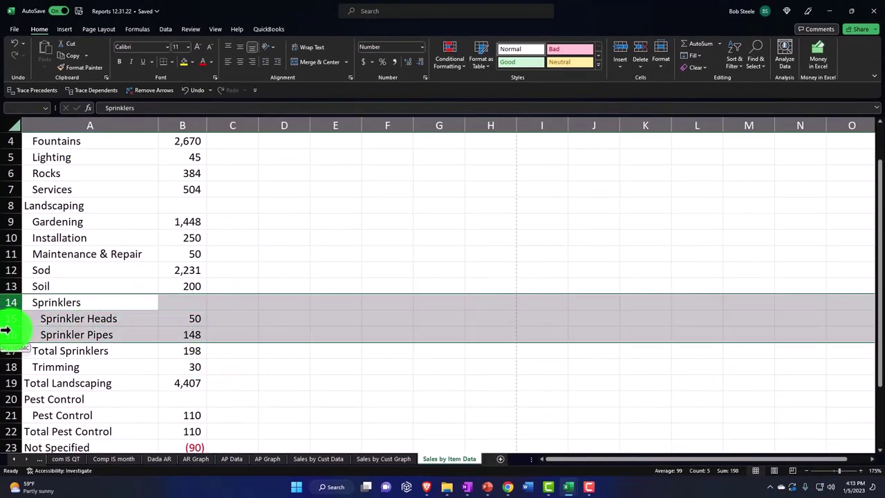
{"action": "right_click", "coordinate": [78, 329]}
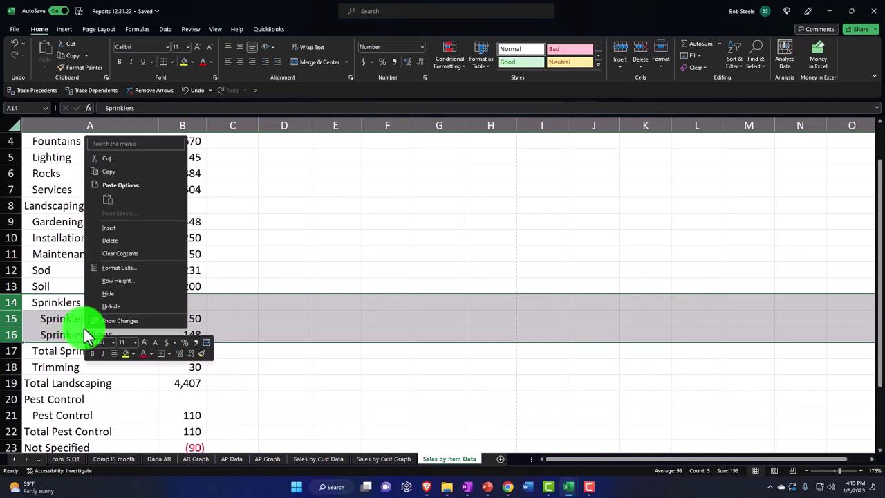
{"action": "left_click", "coordinate": [100, 252]}
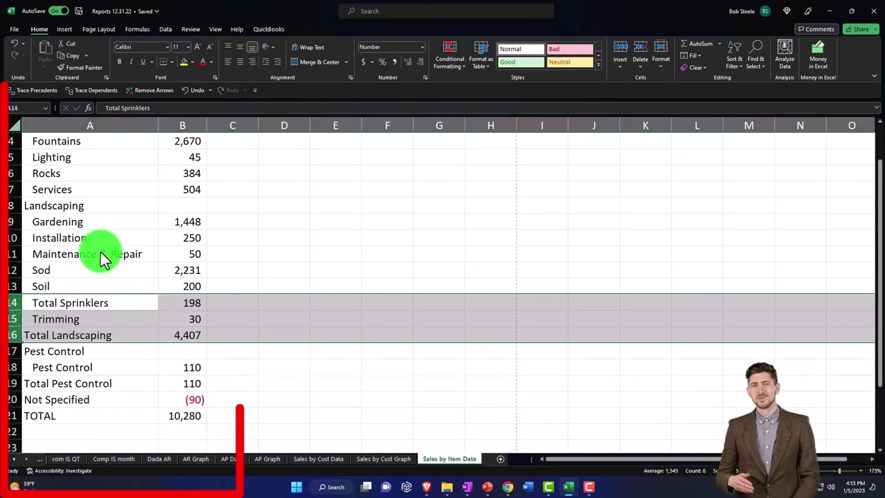
{"action": "double_click", "coordinate": [64, 304]}
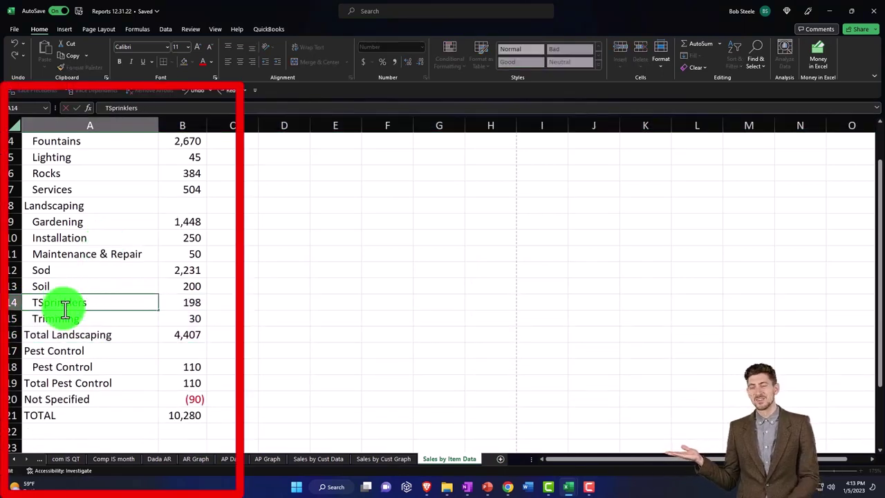
{"action": "key", "text": "Return"}
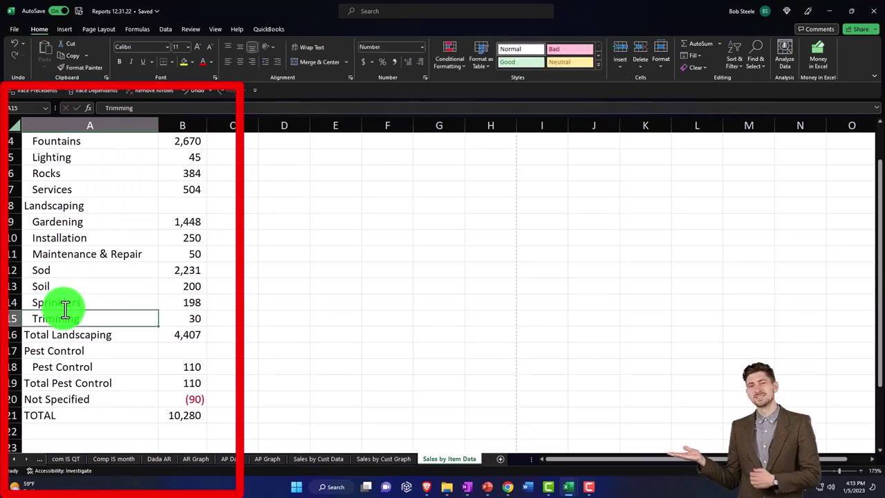
Step: Check the sum of the Landscaping items, and delete the Total Landscaping row and the Landscaping heading row
{"action": "left_click", "coordinate": [166, 338]}
{"action": "left_click_drag", "start_coordinate": [185, 222], "coordinate": [181, 279]}
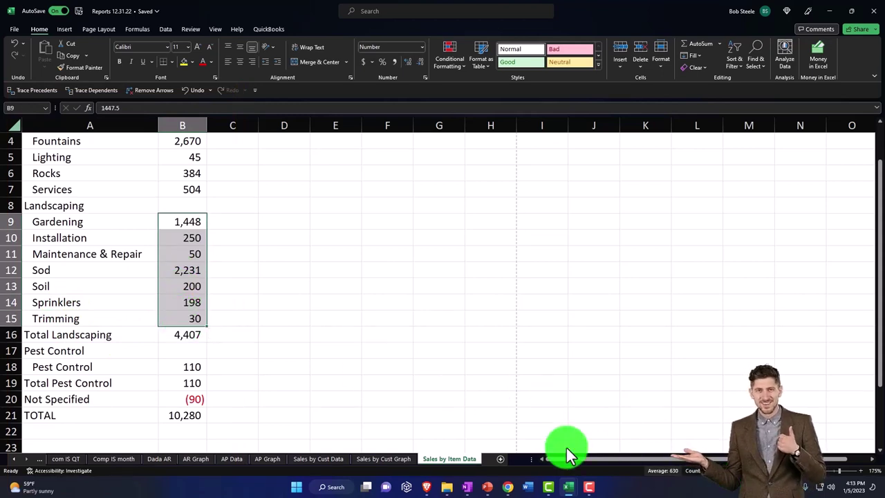
{"action": "left_click", "coordinate": [12, 335]}
{"action": "right_click", "coordinate": [11, 335]}
{"action": "left_click", "coordinate": [50, 248]}
{"action": "left_click", "coordinate": [12, 205]}
{"action": "right_click", "coordinate": [12, 205]}
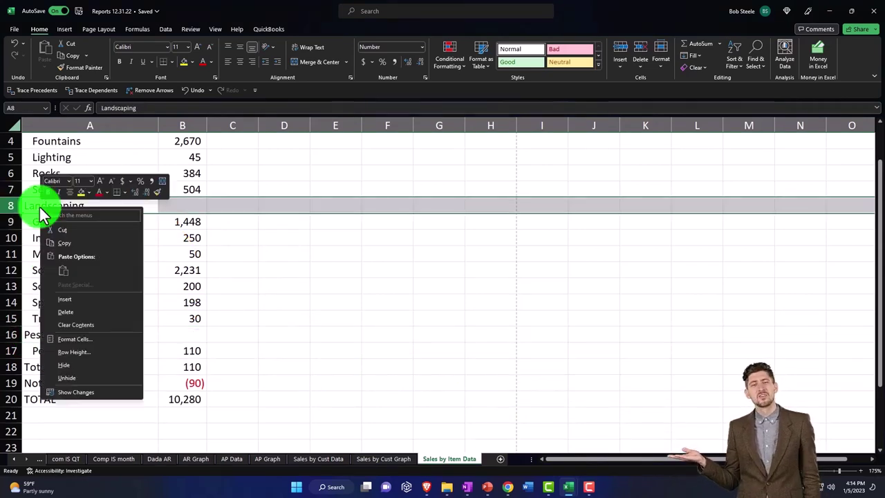
{"action": "left_click", "coordinate": [63, 313]}
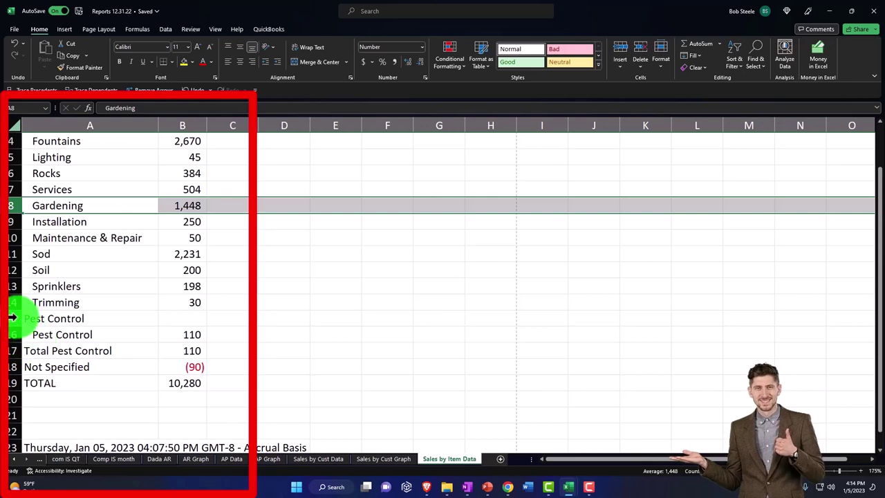
Step: Delete rows 15 and 16, which hold the Pest Control heading and its single sub-item
{"action": "left_click_drag", "start_coordinate": [12, 317], "coordinate": [23, 330]}
{"action": "right_click", "coordinate": [46, 333]}
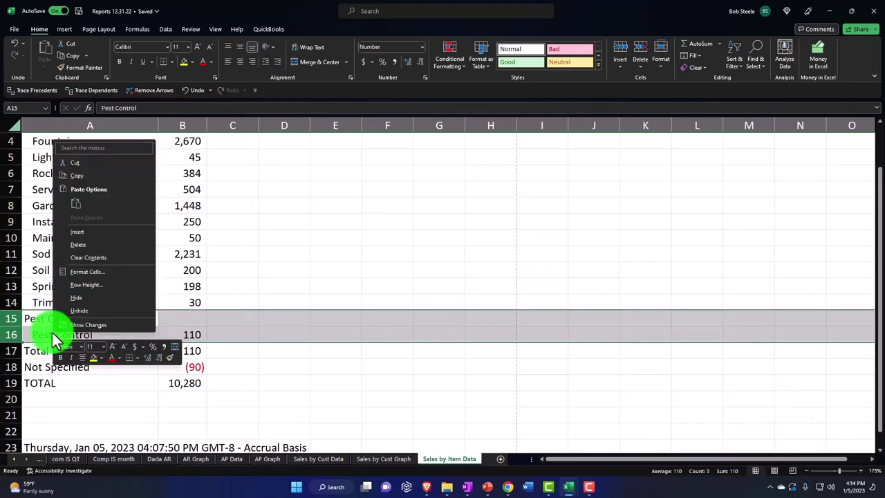
{"action": "left_click", "coordinate": [76, 242]}
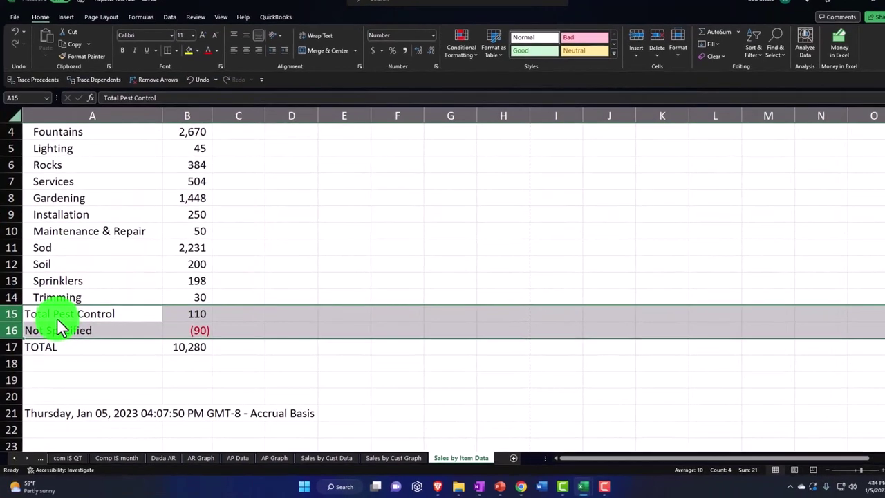
Step: Rename the Total Pest Control label in cell A15 to Pest Control
{"action": "double_click", "coordinate": [53, 318]}
{"action": "key", "text": "BackSpace"}
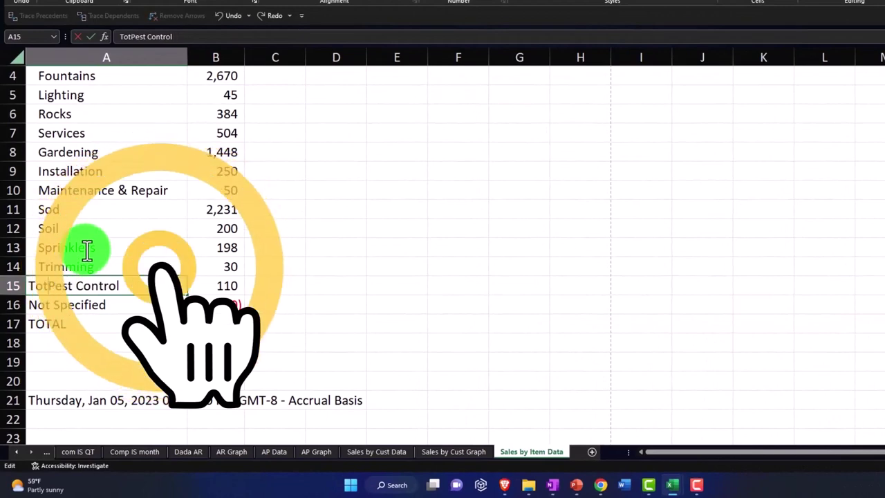
{"action": "key", "text": "BackSpace"}
{"action": "key", "text": "BackSpace"}
{"action": "key", "text": "BackSpace"}
{"action": "key", "text": "BackSpace"}
{"action": "key", "text": "BackSpace"}
{"action": "key", "text": "Return"}
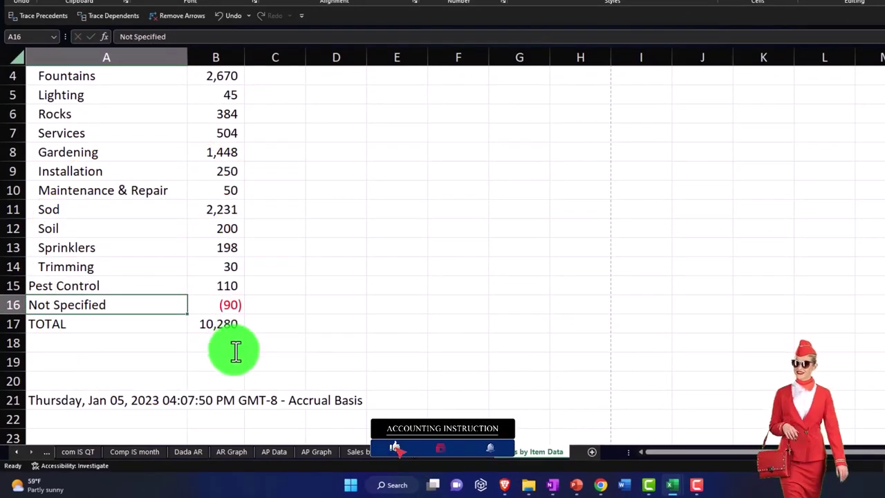
Step: Delete the TOTAL row, row 17, below the Not Specified item
{"action": "left_click", "coordinate": [12, 322]}
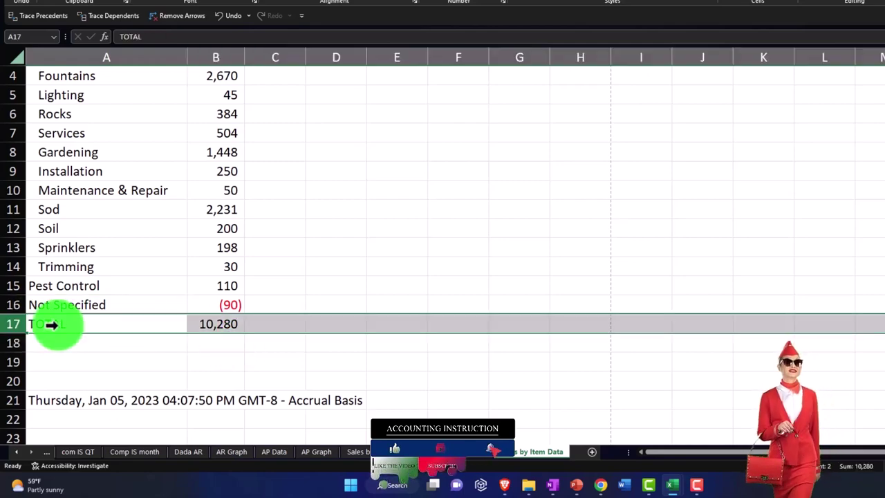
{"action": "right_click", "coordinate": [58, 323]}
{"action": "left_click", "coordinate": [92, 222]}
Step: Enter a SUM formula in cell B17 that totals the amounts from B3 through B16
{"action": "left_click", "coordinate": [238, 325]}
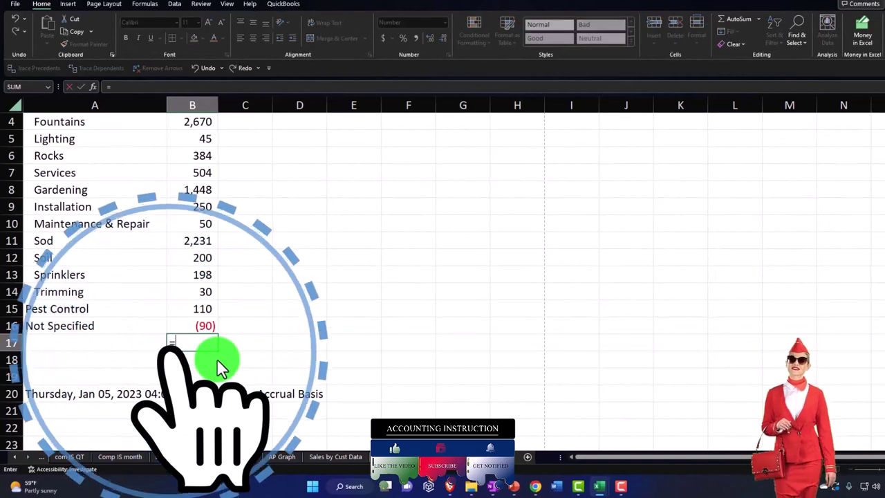
{"action": "type", "text": "=sum("}
{"action": "key", "text": "Up"}
{"action": "key", "text": "shift+Up"}
{"action": "key", "text": "shift+Up"}
{"action": "key", "text": "shift+Up"}
{"action": "key", "text": "shift+Up"}
{"action": "key", "text": "shift+Up"}
{"action": "key", "text": "shift+Up"}
{"action": "key", "text": "shift+Up"}
{"action": "key", "text": "shift+Up"}
{"action": "key", "text": "shift+Up"}
{"action": "key", "text": "shift+Up"}
{"action": "key", "text": "shift+Up"}
{"action": "key", "text": "shift+Up"}
{"action": "key", "text": "shift+Up"}
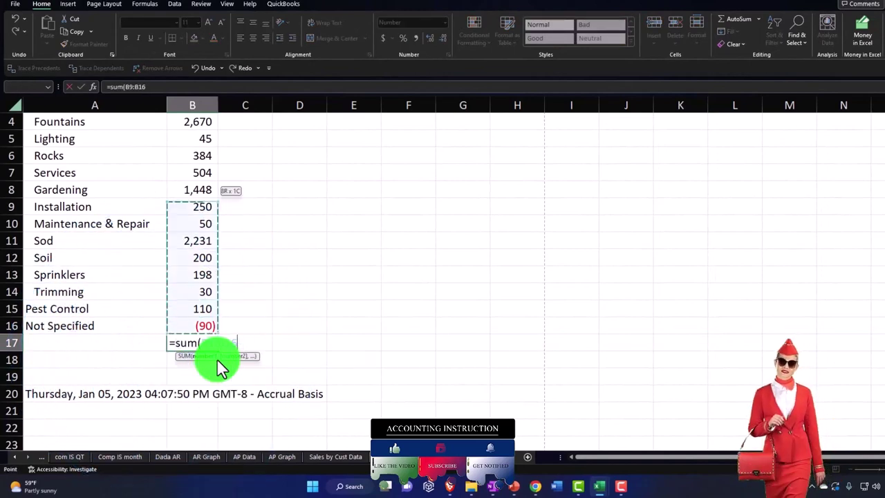
{"action": "key", "text": "Return"}
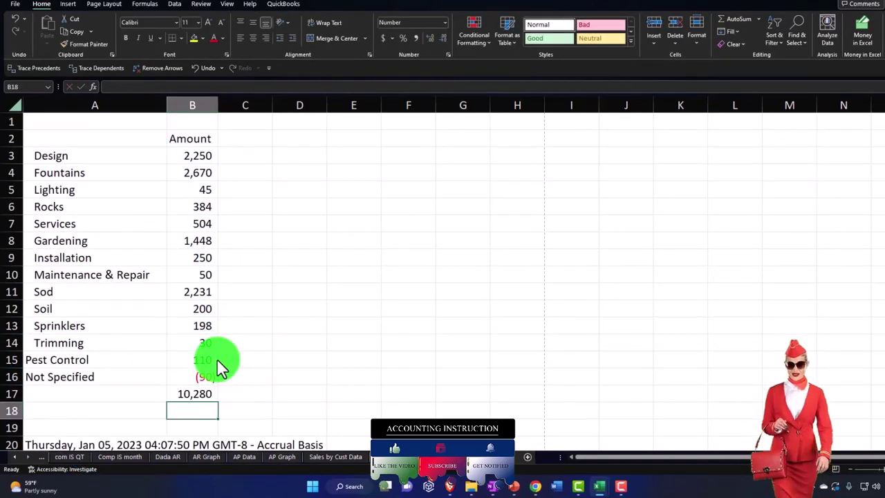
Step: Switch to the exported Sales by Product/Service Summary workbook and close it
{"action": "left_click", "coordinate": [607, 488]}
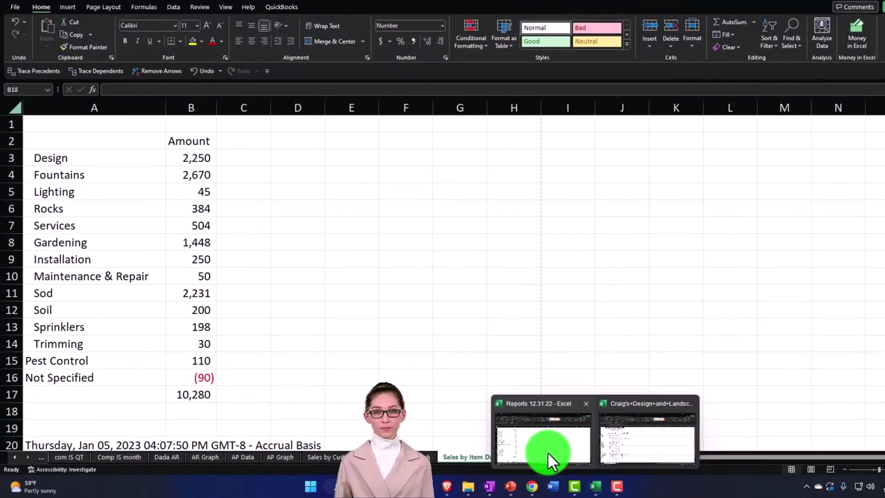
{"action": "left_click", "coordinate": [548, 452]}
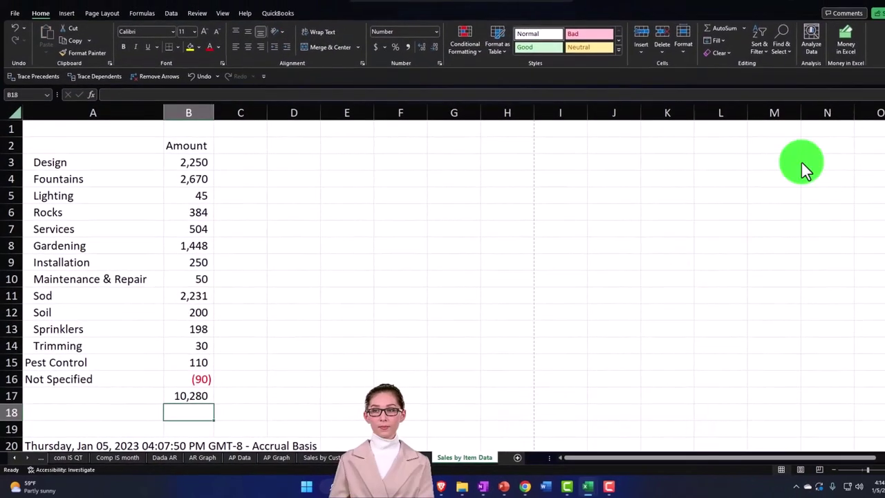
{"action": "left_click", "coordinate": [587, 484]}
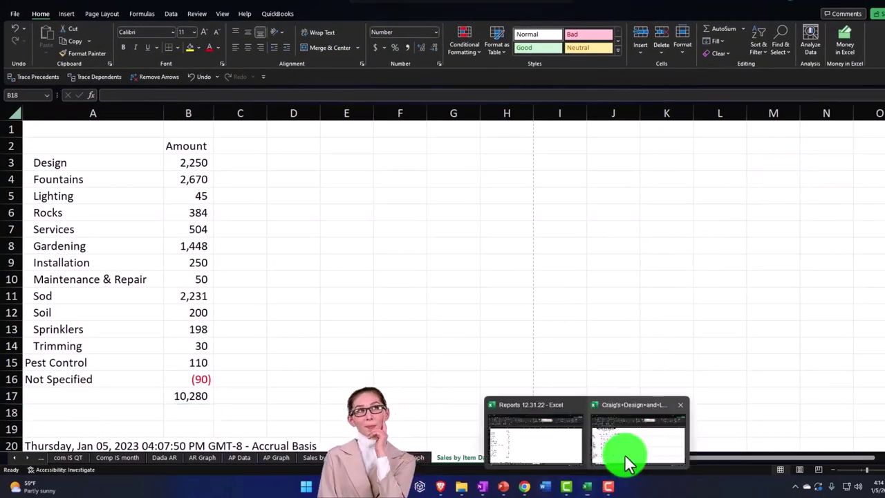
{"action": "left_click", "coordinate": [624, 460]}
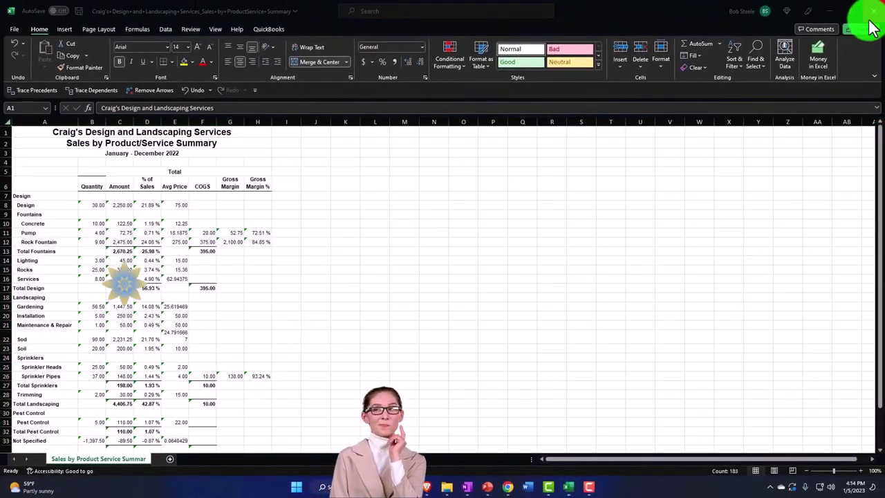
{"action": "left_click", "coordinate": [872, 12]}
Step: Switch to the QuickBooks Online sales report in the browser and examine its TOTAL amount against the worksheet sum
{"action": "left_click", "coordinate": [829, 11]}
{"action": "scroll", "coordinate": [642, 197], "scroll_direction": "down", "scroll_amount": 3}
{"action": "scroll", "coordinate": [635, 212], "scroll_direction": "down", "scroll_amount": 3}
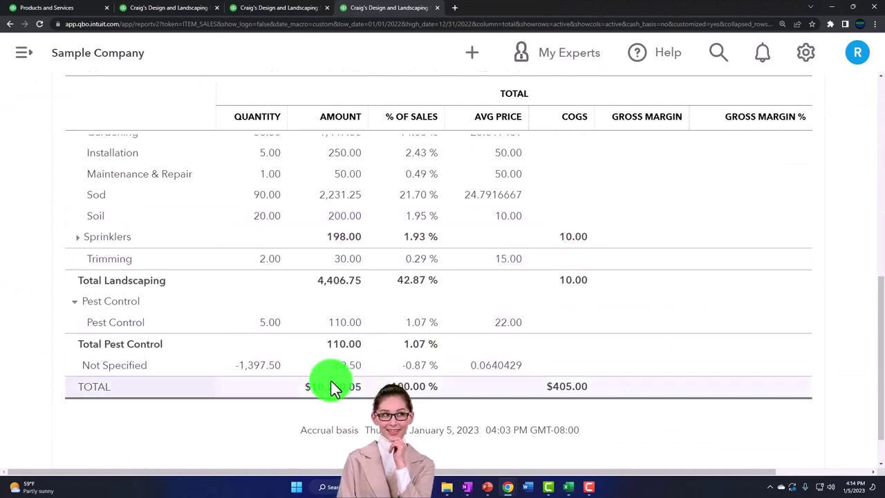
Step: Return to the Excel worksheet and remove the leading indent from the item names Design, Fountains and Lighting
{"action": "left_click", "coordinate": [831, 9]}
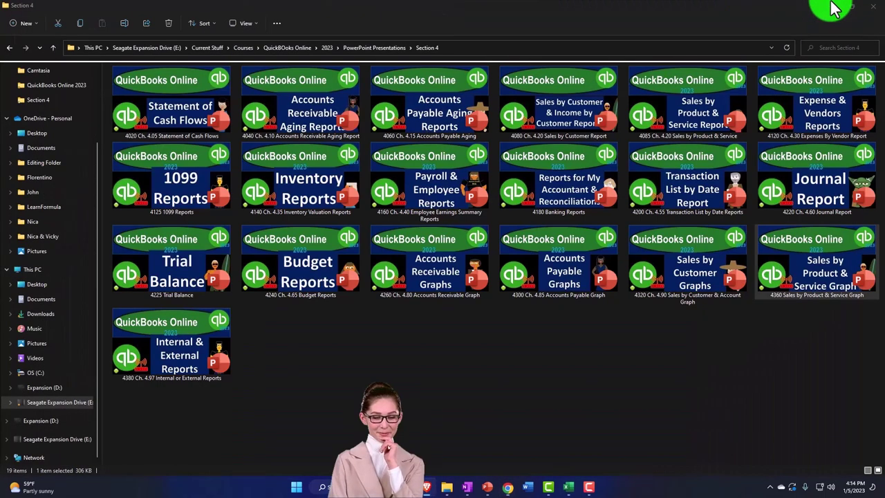
{"action": "left_click", "coordinate": [568, 486]}
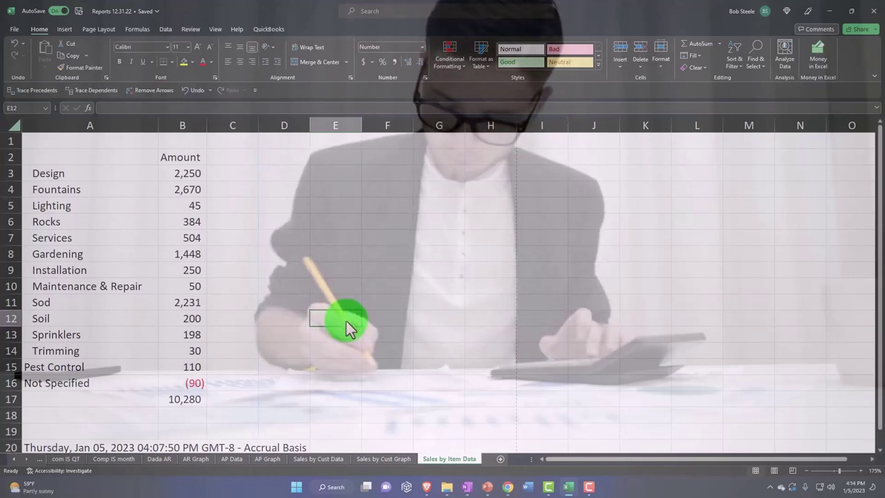
{"action": "left_click", "coordinate": [38, 175]}
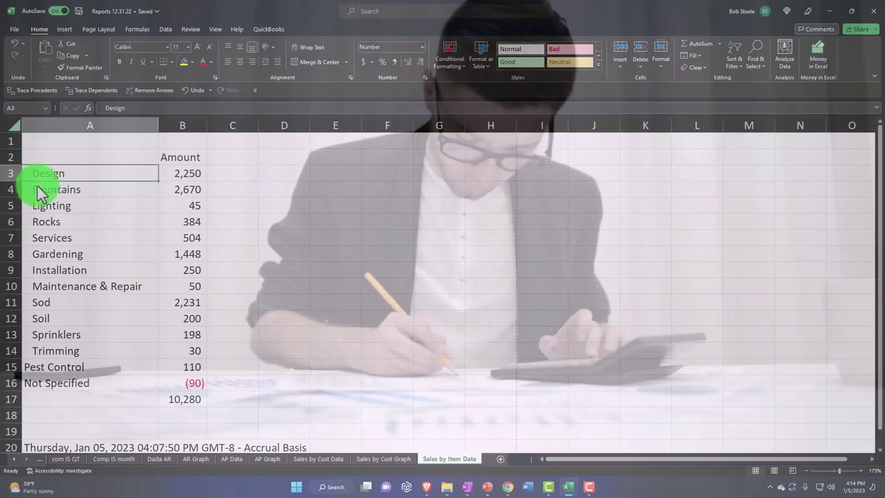
{"action": "double_click", "coordinate": [38, 175]}
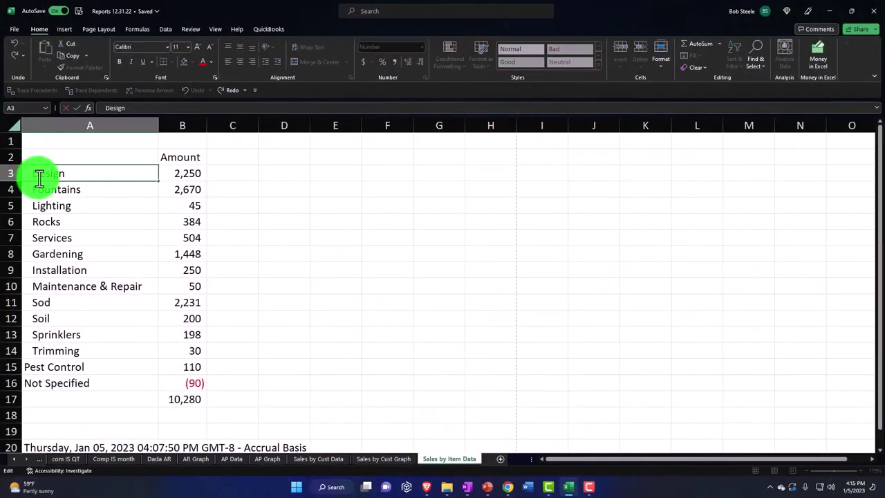
{"action": "left_click", "coordinate": [33, 190]}
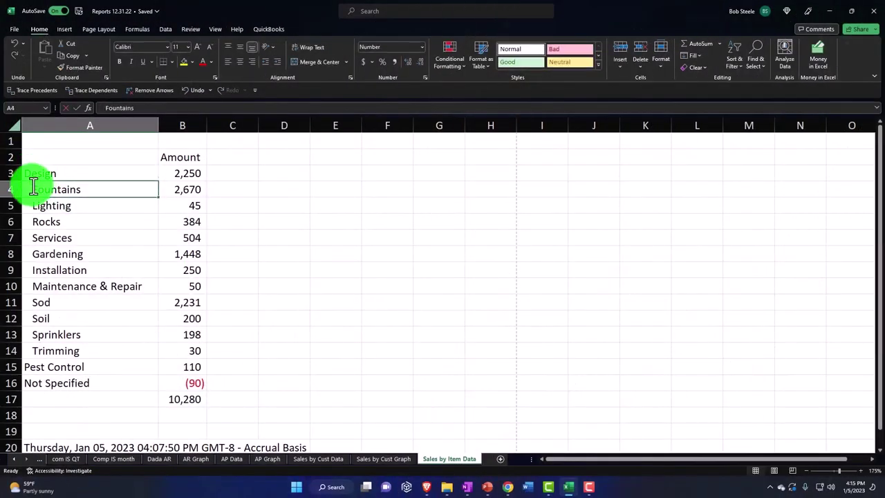
{"action": "double_click", "coordinate": [33, 190]}
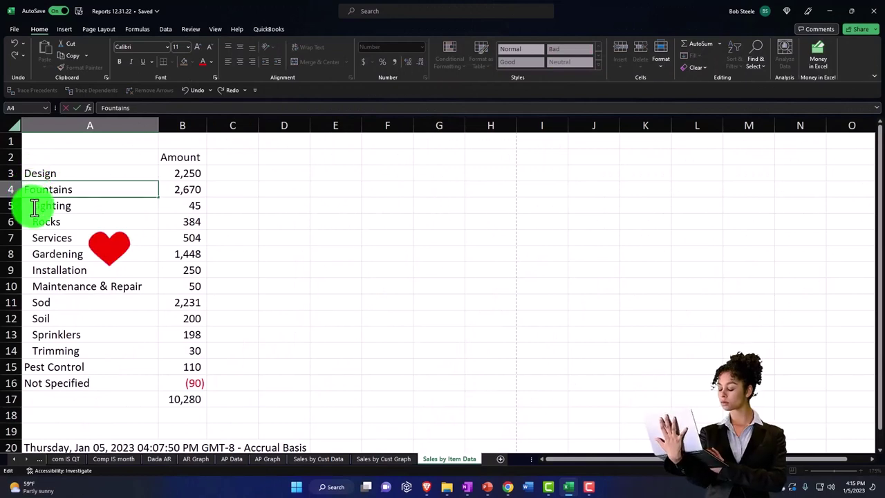
{"action": "double_click", "coordinate": [34, 206]}
Step: Remove the leading indent from the item names Rocks, Services, Gardening, Installation and Maintenance & Repair
{"action": "left_click", "coordinate": [34, 220]}
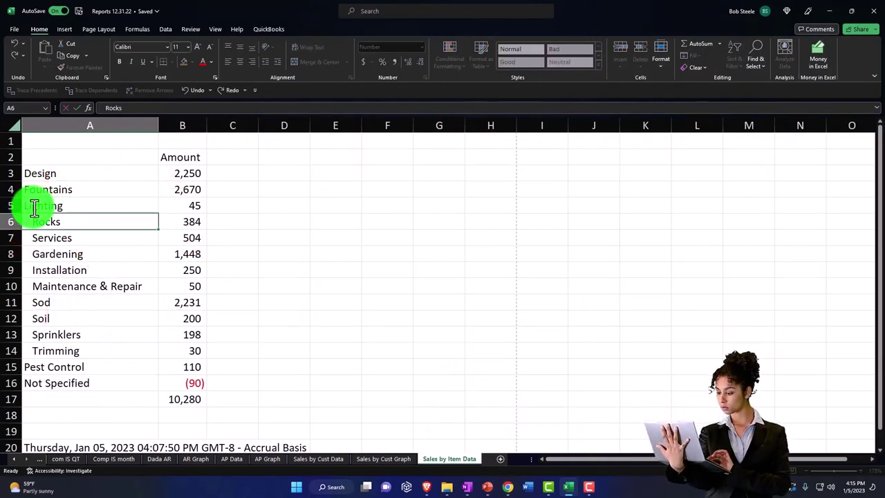
{"action": "double_click", "coordinate": [34, 222]}
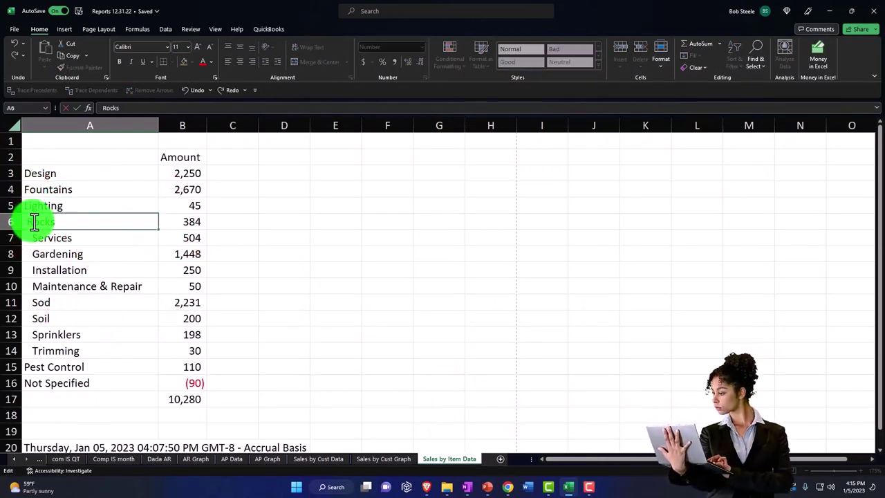
{"action": "left_click", "coordinate": [33, 237]}
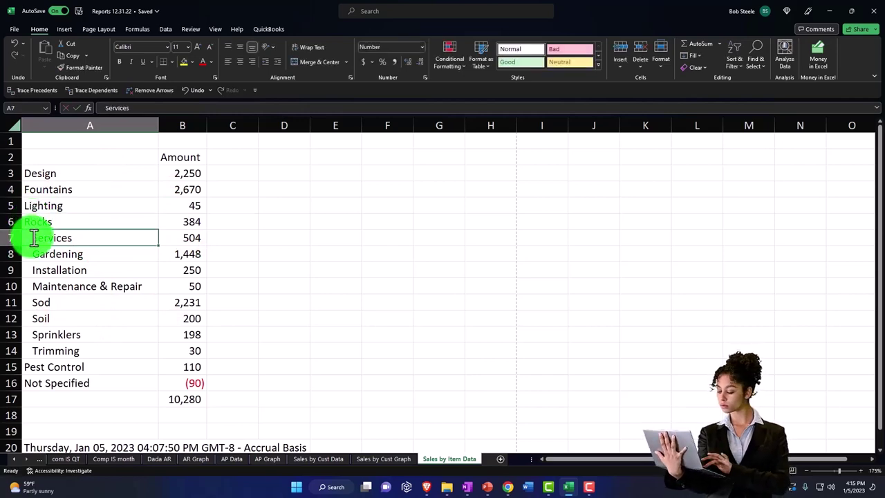
{"action": "double_click", "coordinate": [34, 237]}
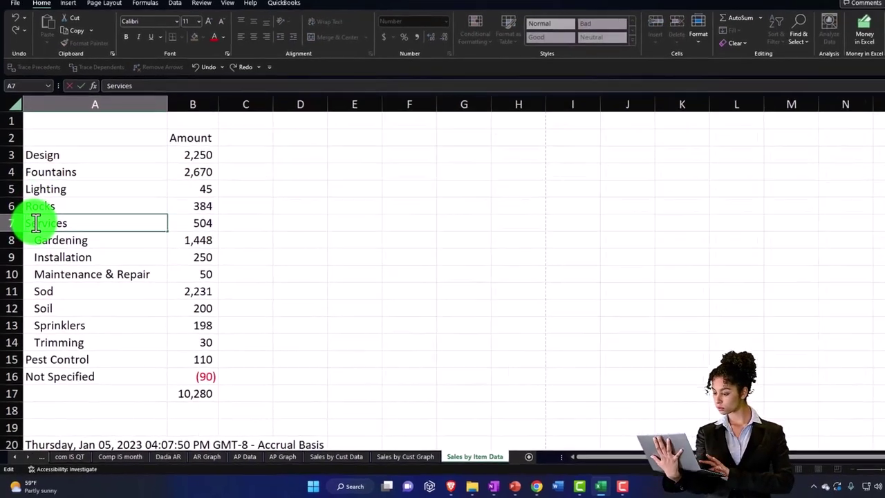
{"action": "key", "text": "Return"}
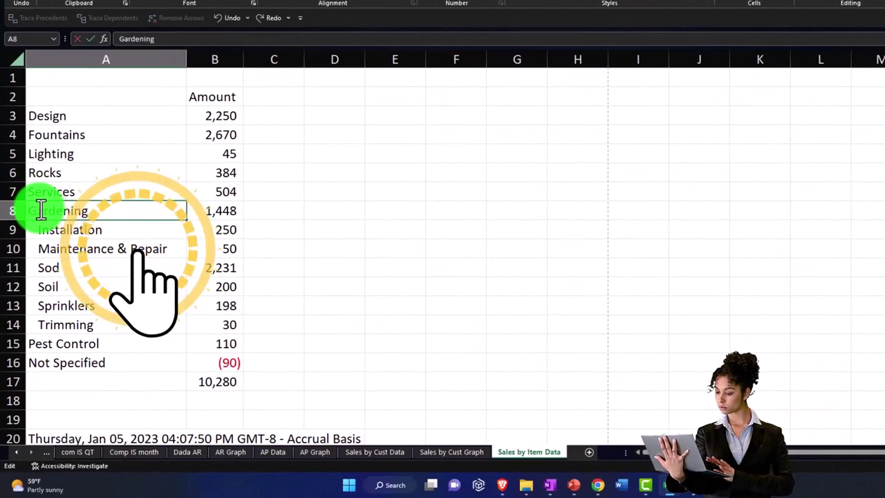
{"action": "key", "text": "Return"}
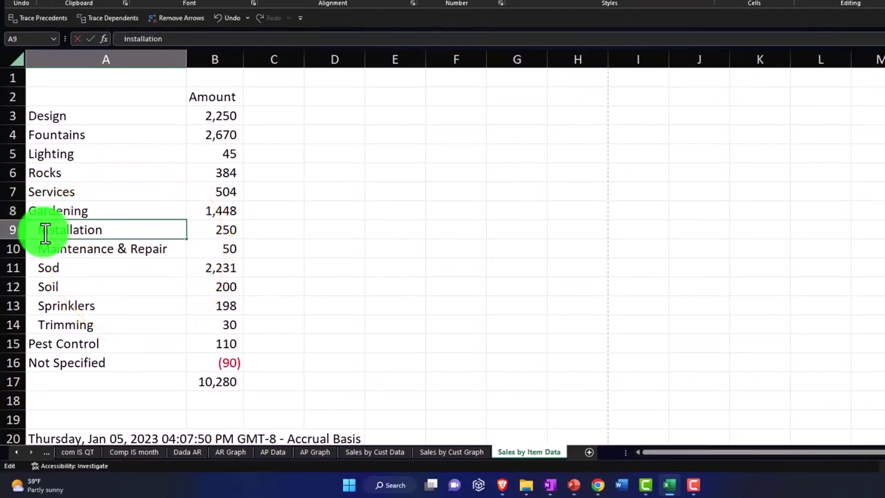
Step: Remove the leading indent from the item names Sod, Soil, Sprinklers and Trimming
{"action": "double_click", "coordinate": [38, 268]}
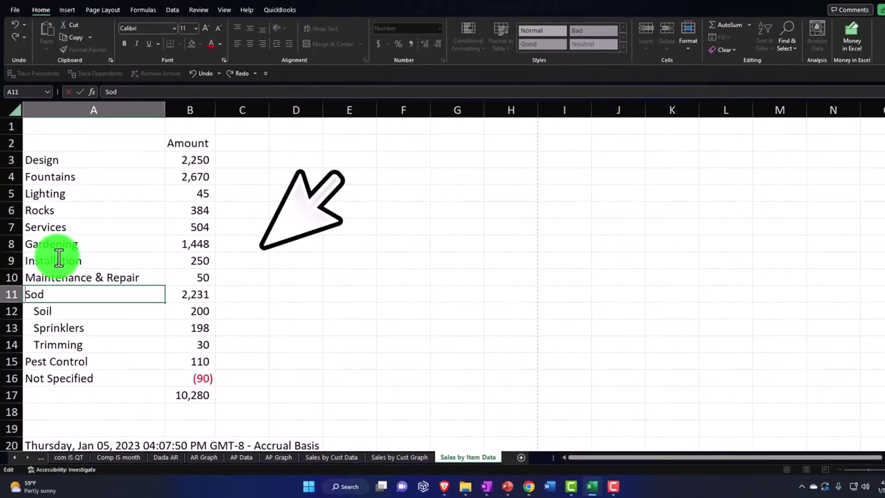
{"action": "double_click", "coordinate": [47, 312]}
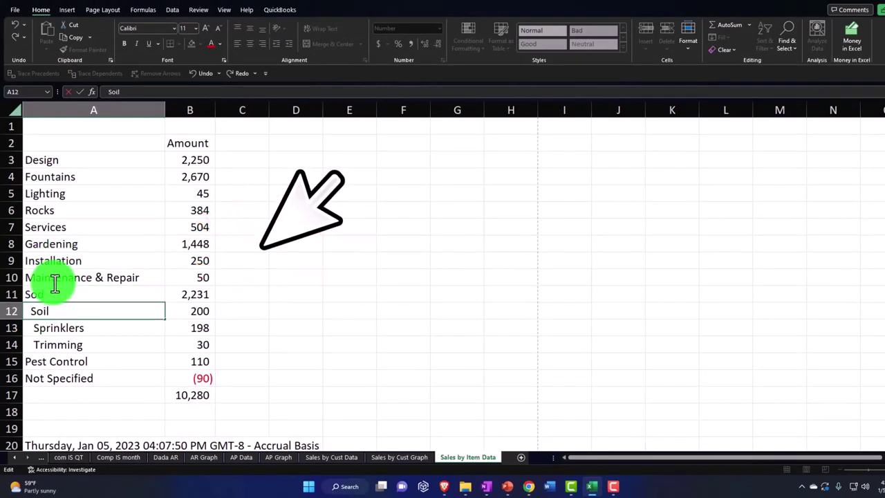
{"action": "key", "text": "Return"}
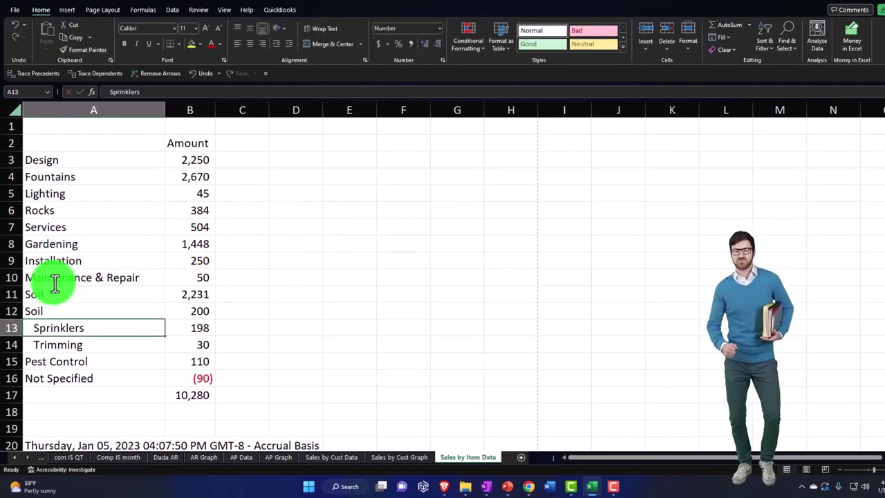
{"action": "double_click", "coordinate": [40, 327]}
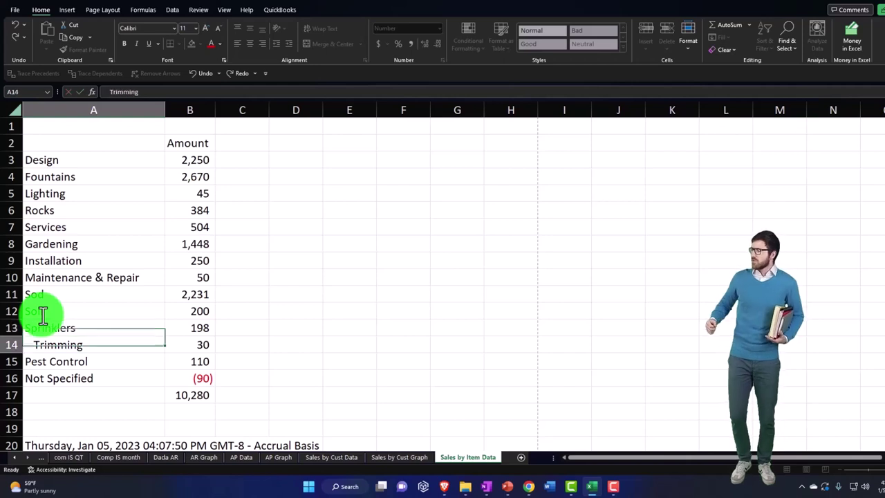
{"action": "double_click", "coordinate": [35, 344]}
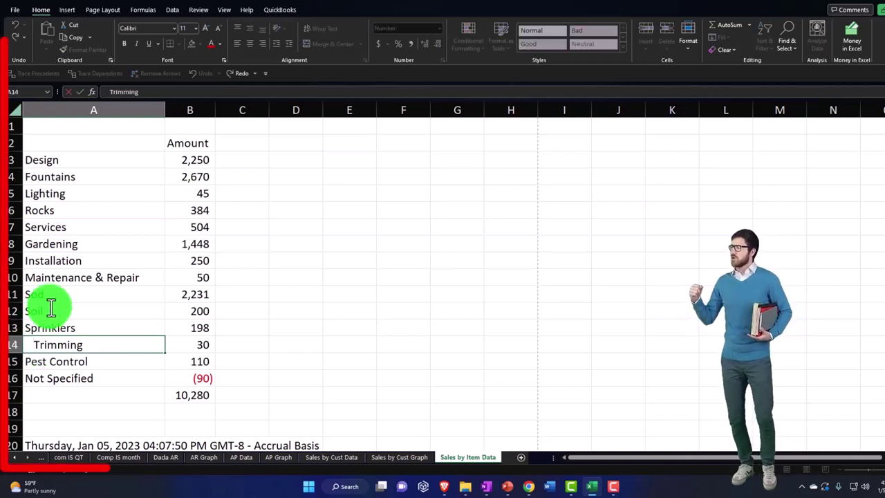
{"action": "key", "text": "BackSpace"}
{"action": "key", "text": "Return"}
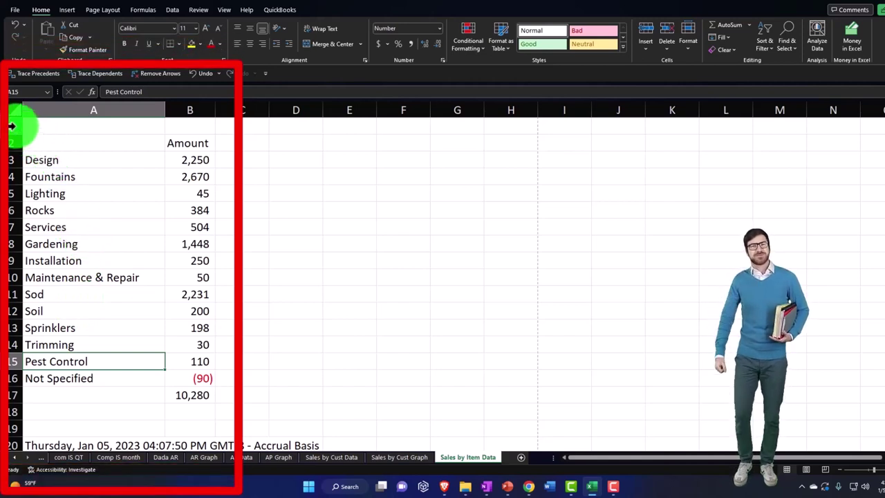
Step: Delete rows 1 and 2, the blank row and the Amount heading, above the Design item
{"action": "left_click_drag", "start_coordinate": [12, 126], "coordinate": [19, 140]}
{"action": "right_click", "coordinate": [66, 139]}
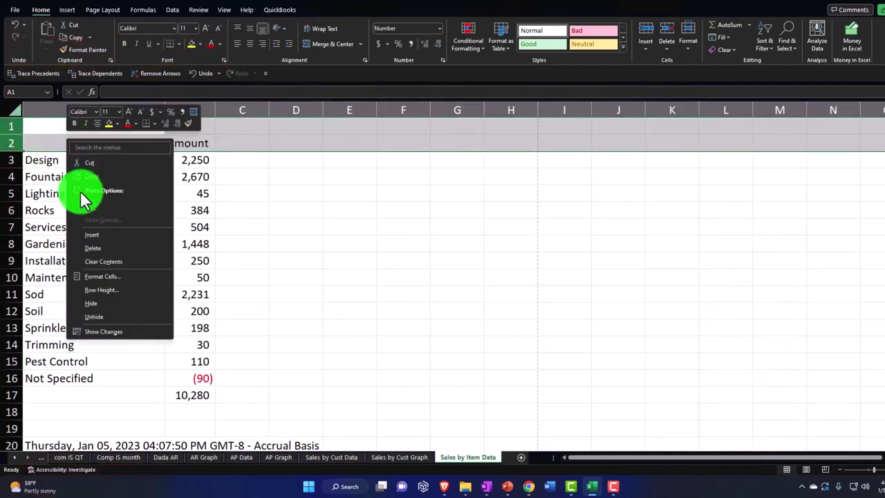
{"action": "left_click", "coordinate": [98, 247]}
Step: Delete rows 15 through 22 below the Not Specified item, including the sum and the report date line
{"action": "scroll", "coordinate": [48, 271], "scroll_direction": "down", "scroll_amount": 2}
{"action": "left_click", "coordinate": [11, 261]}
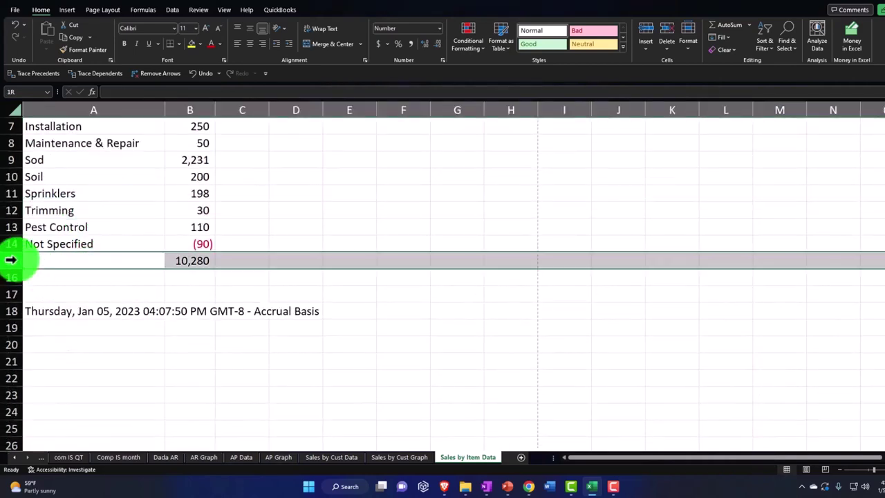
{"action": "left_click_drag", "start_coordinate": [11, 260], "coordinate": [21, 377]}
{"action": "right_click", "coordinate": [79, 354]}
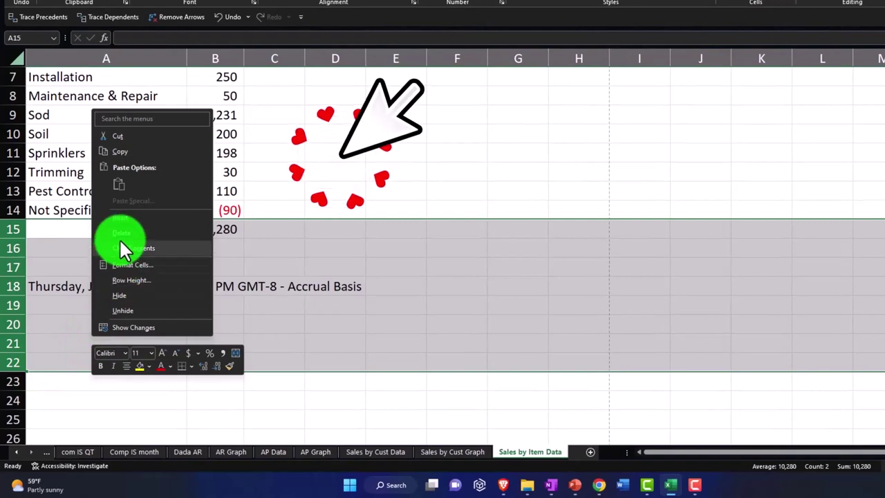
{"action": "left_click", "coordinate": [121, 233]}
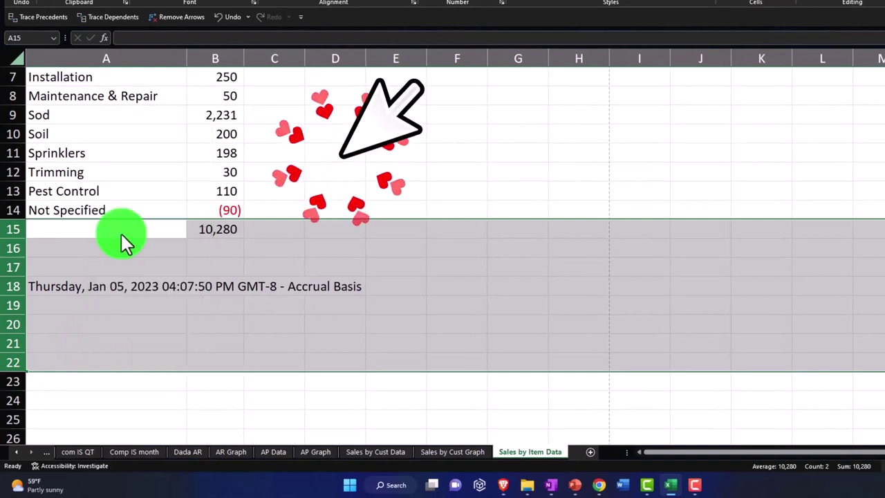
{"action": "scroll", "coordinate": [164, 267], "scroll_direction": "up", "scroll_amount": 2}
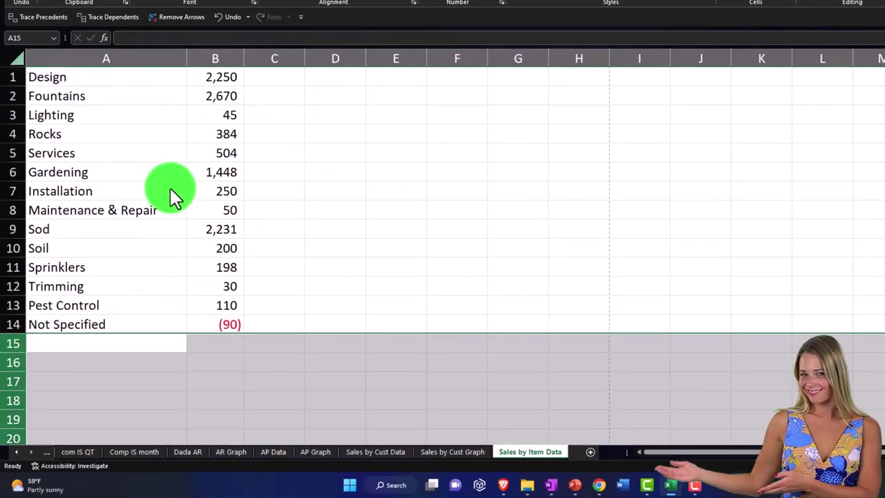
{"action": "left_click_drag", "start_coordinate": [118, 82], "coordinate": [199, 234]}
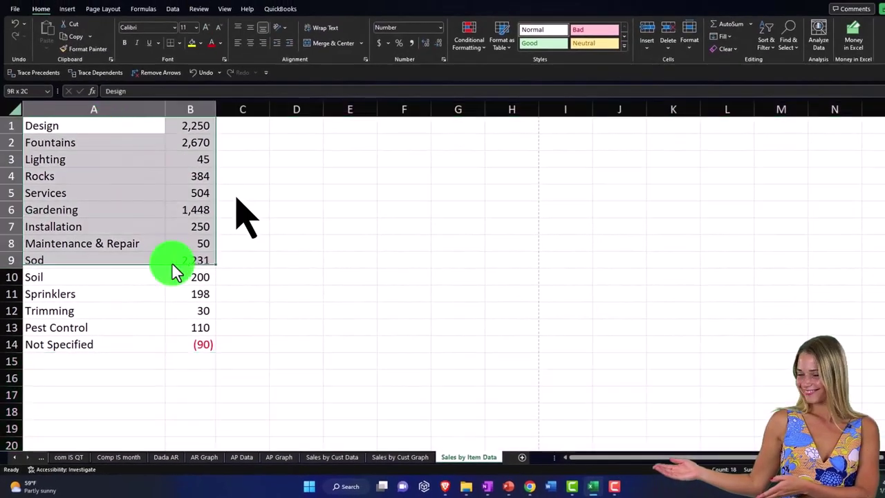
{"action": "left_click_drag", "start_coordinate": [178, 284], "coordinate": [184, 355]}
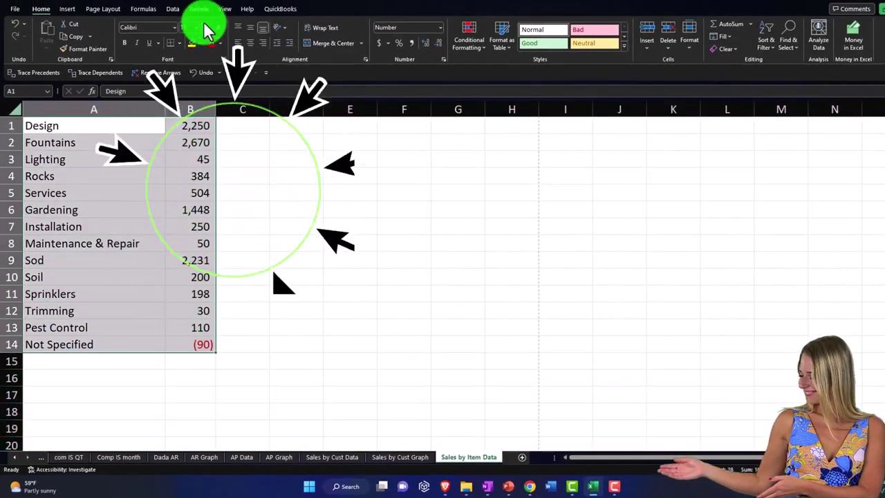
{"action": "left_click", "coordinate": [173, 9]}
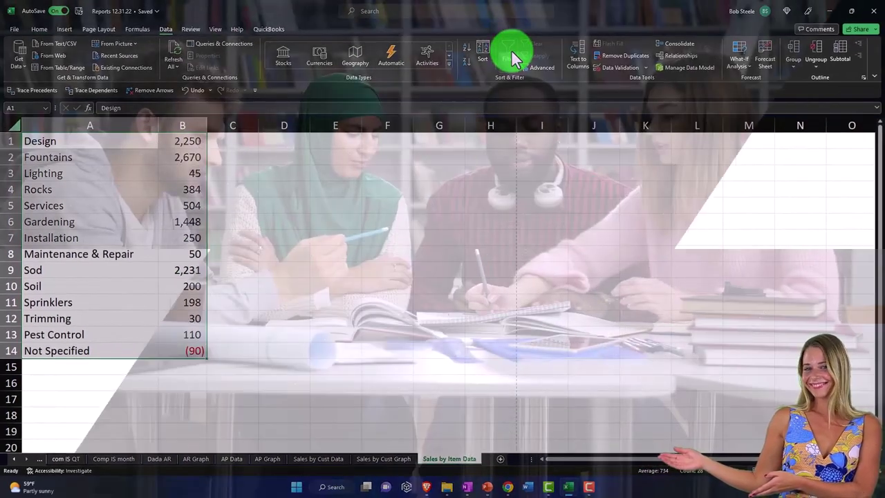
Step: Convert the item and amount list in A1:B14 into a table with an added header row, and turn on its total row
{"action": "left_click", "coordinate": [101, 187]}
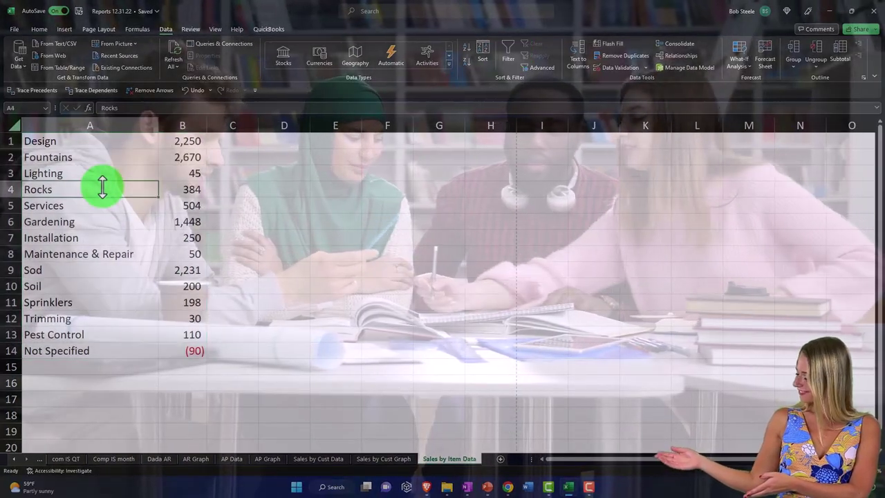
{"action": "left_click", "coordinate": [64, 30]}
{"action": "left_click", "coordinate": [86, 54]}
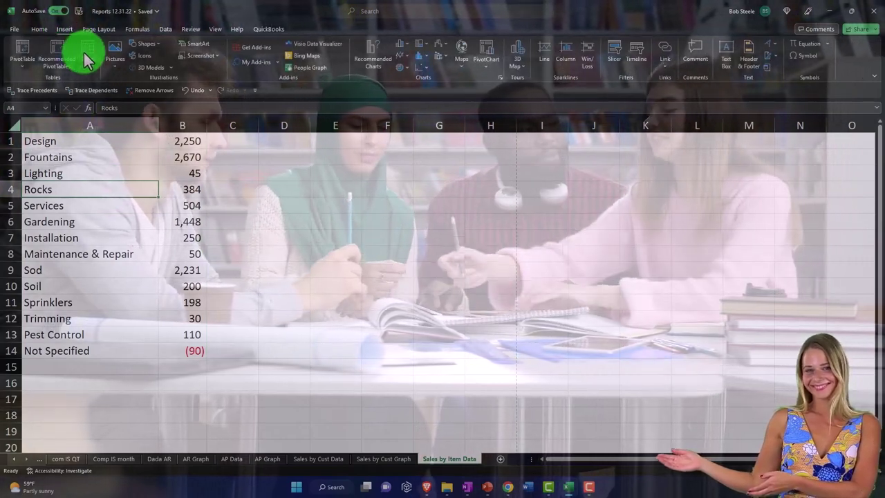
{"action": "left_click", "coordinate": [446, 266]}
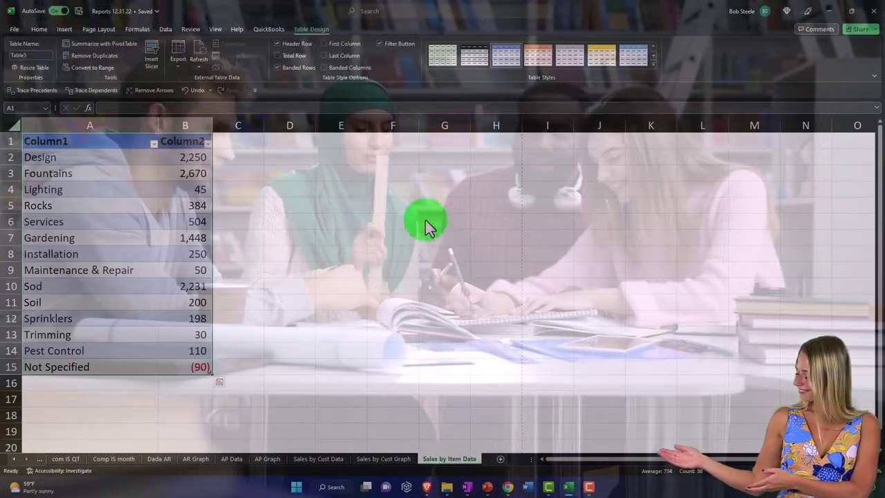
{"action": "left_click", "coordinate": [280, 55]}
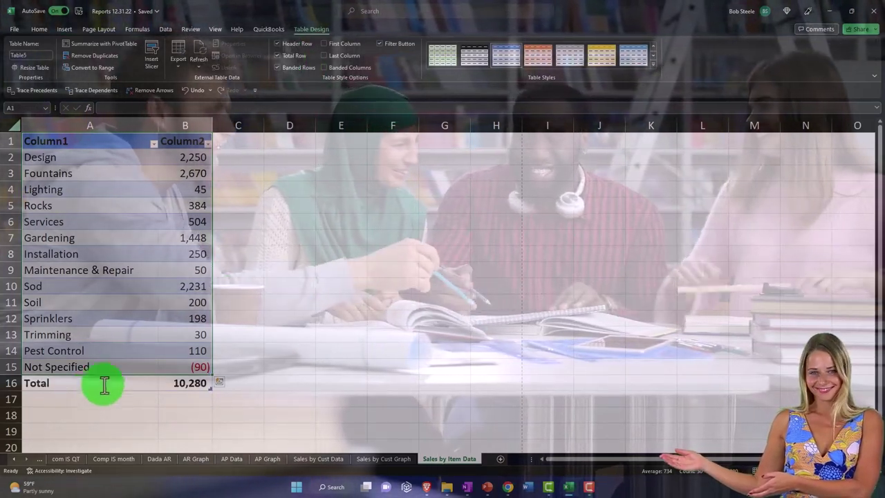
Step: Sort the table by the amounts in Column2 from largest to smallest
{"action": "left_click", "coordinate": [263, 269]}
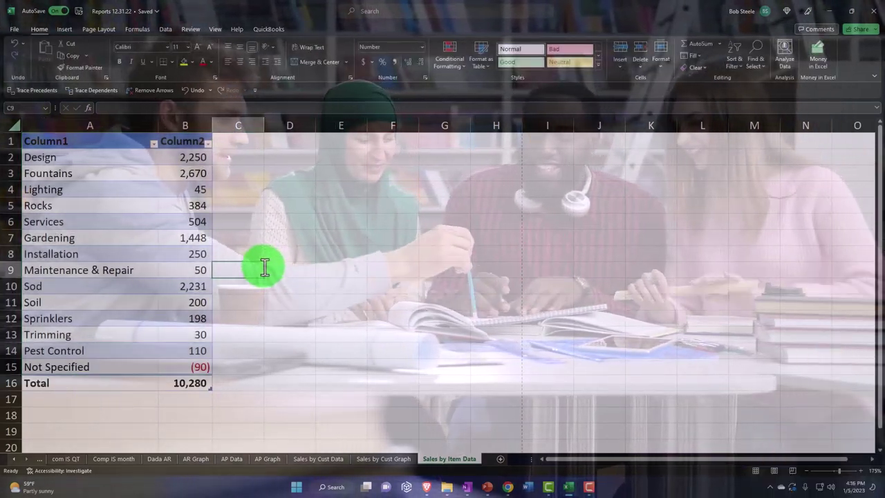
{"action": "left_click", "coordinate": [206, 143]}
{"action": "left_click", "coordinate": [188, 166]}
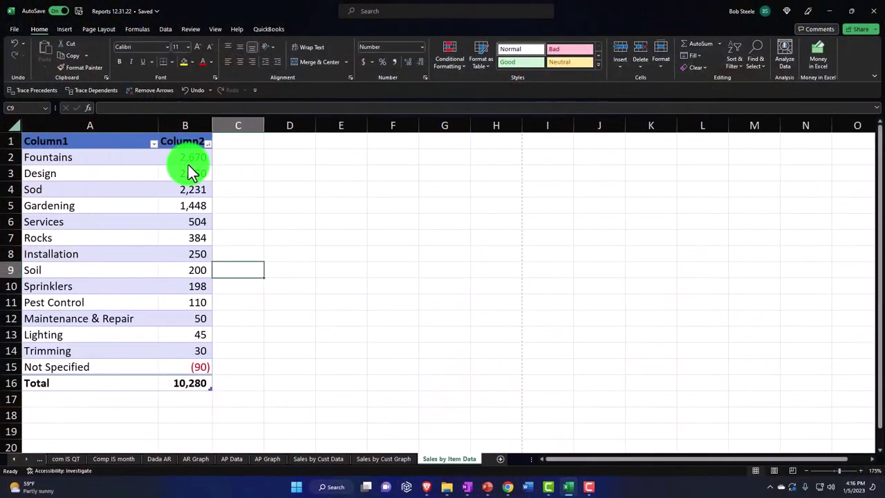
Step: Try a 2-D pie chart of the items and amounts in A2:B15, and remove it from the sheet
{"action": "left_click", "coordinate": [235, 224]}
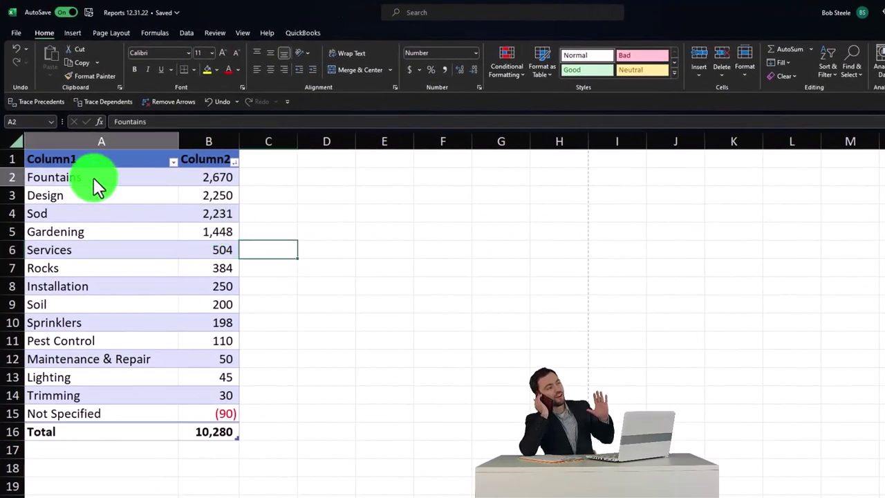
{"action": "left_click_drag", "start_coordinate": [97, 185], "coordinate": [207, 369]}
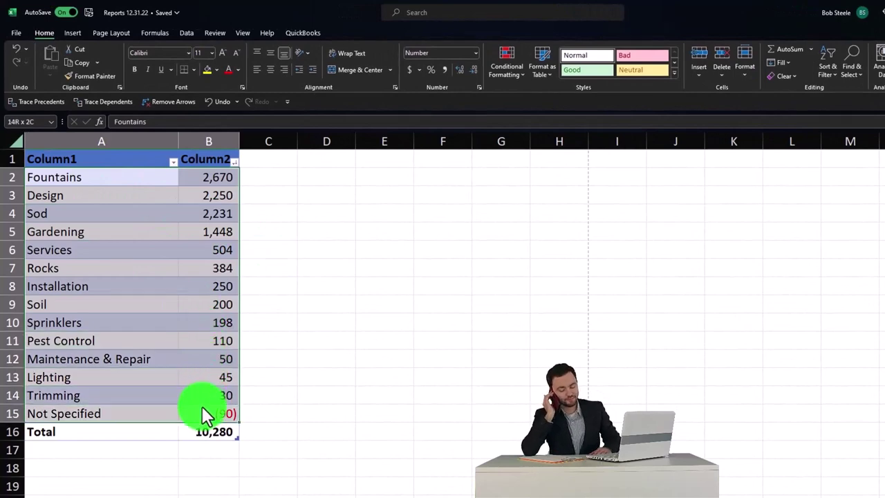
{"action": "left_click_drag", "start_coordinate": [202, 407], "coordinate": [201, 408]}
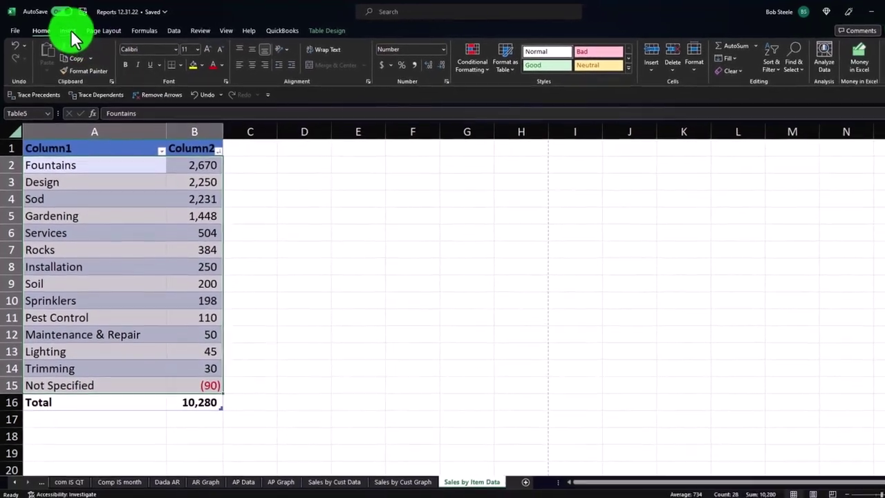
{"action": "left_click", "coordinate": [69, 31]}
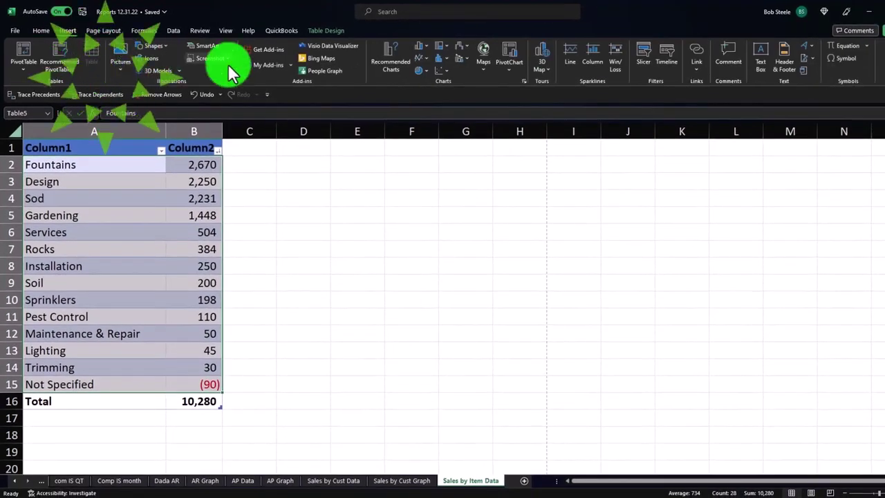
{"action": "left_click", "coordinate": [420, 71]}
{"action": "left_click", "coordinate": [427, 98]}
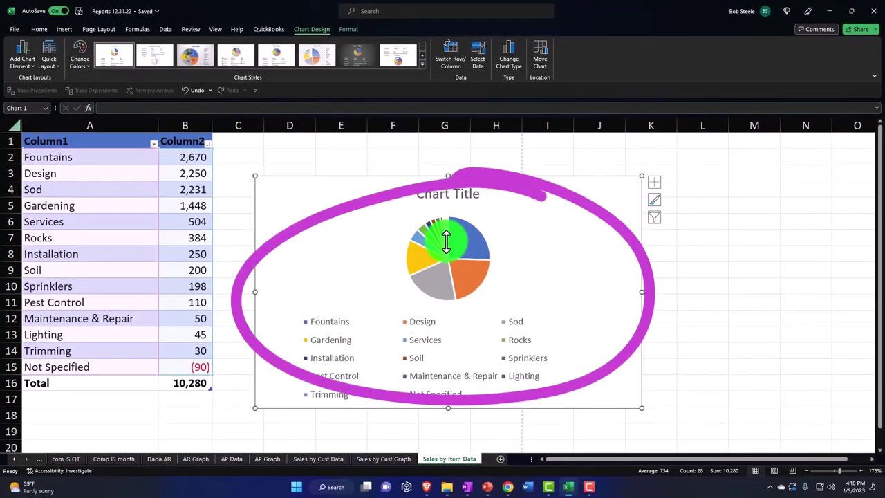
{"action": "key", "text": "Delete"}
{"action": "left_click", "coordinate": [394, 255]}
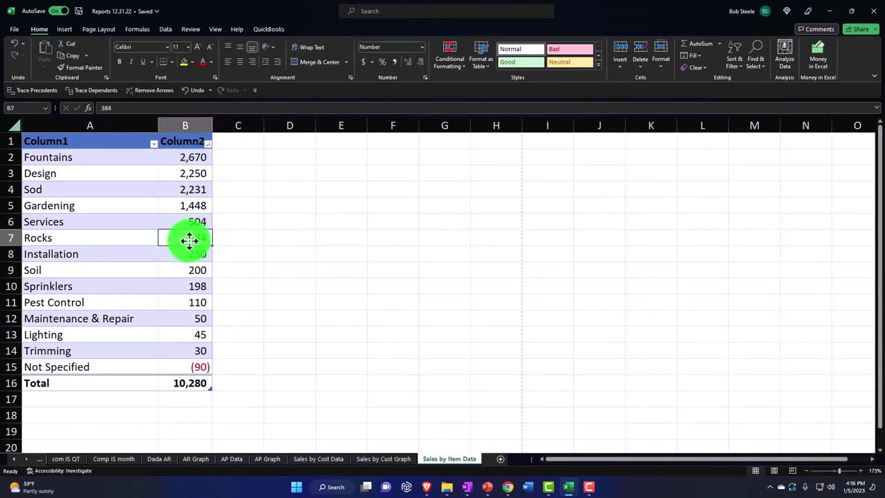
Step: Sum the amounts in B7:B15, enter 1,178 as the amount in B7, and rename the Rocks item as Other
{"action": "left_click_drag", "start_coordinate": [189, 239], "coordinate": [186, 366]}
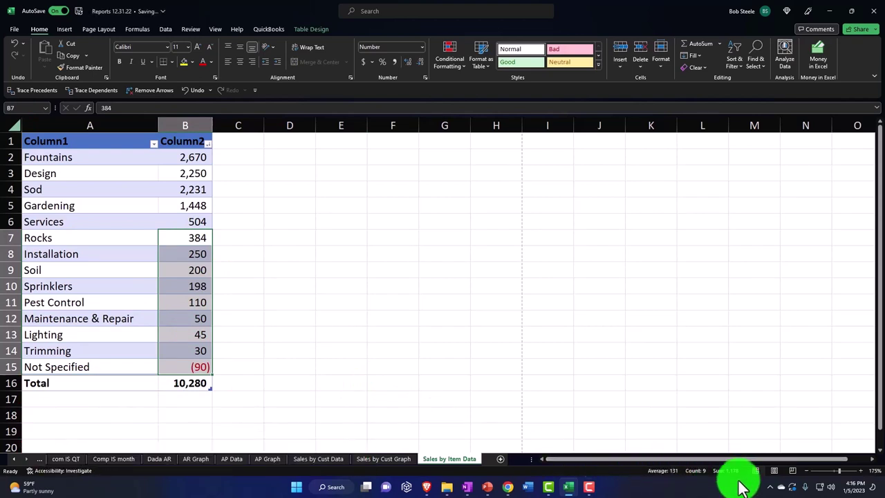
{"action": "left_click", "coordinate": [192, 240]}
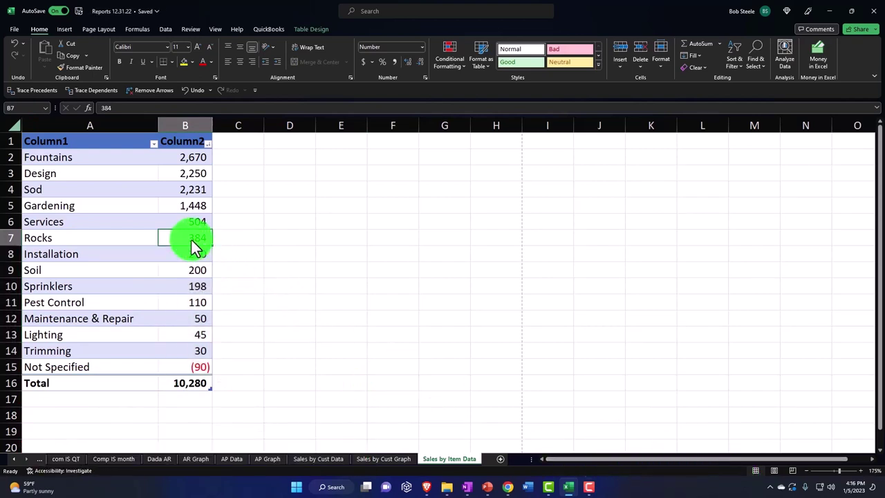
{"action": "type", "text": "1,178"}
{"action": "key", "text": "Return"}
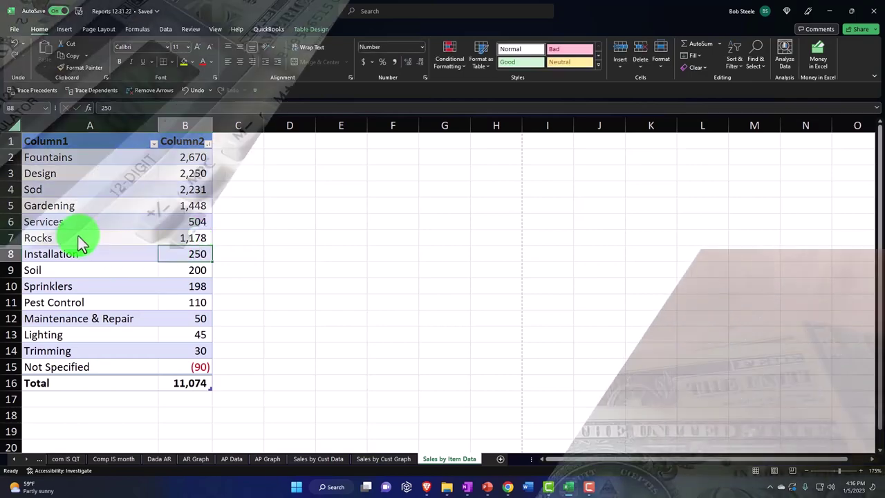
{"action": "left_click", "coordinate": [78, 236]}
{"action": "type", "text": "Other"}
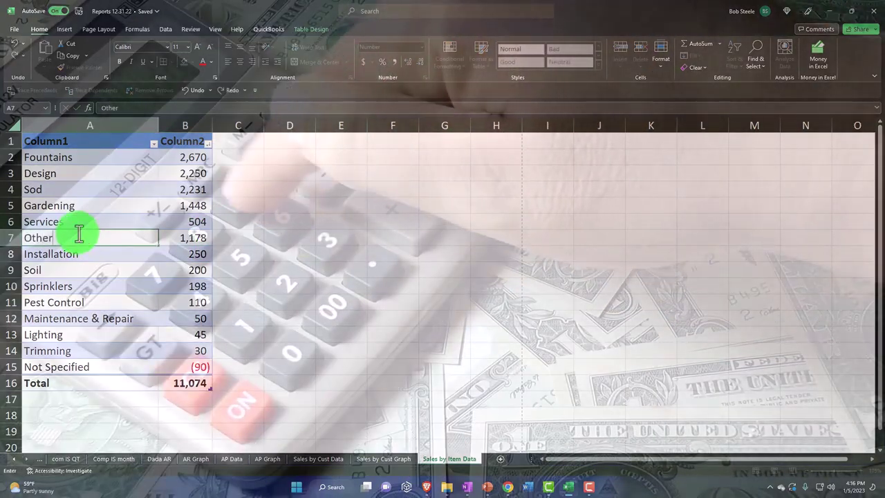
{"action": "left_click", "coordinate": [59, 269]}
Step: Delete rows 8 through 15, from the Installation item to Not Specified, and check the table's total
{"action": "left_click_drag", "start_coordinate": [16, 253], "coordinate": [8, 363]}
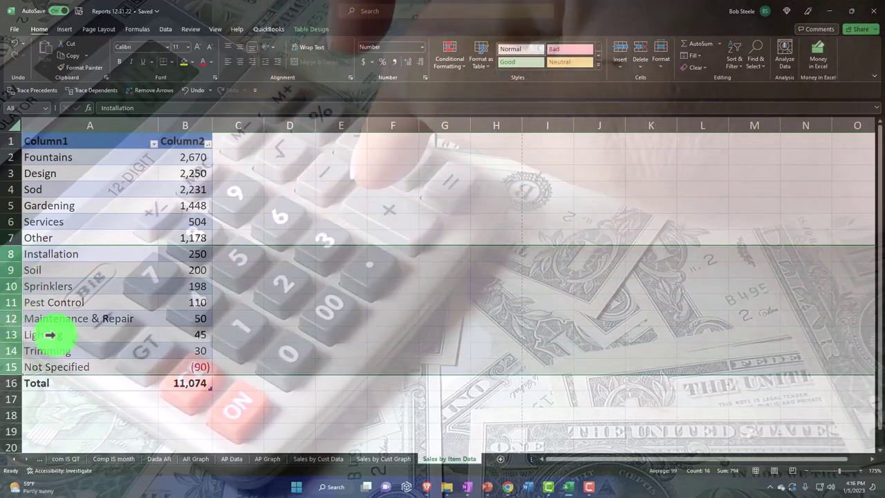
{"action": "right_click", "coordinate": [59, 338]}
{"action": "left_click", "coordinate": [86, 248]}
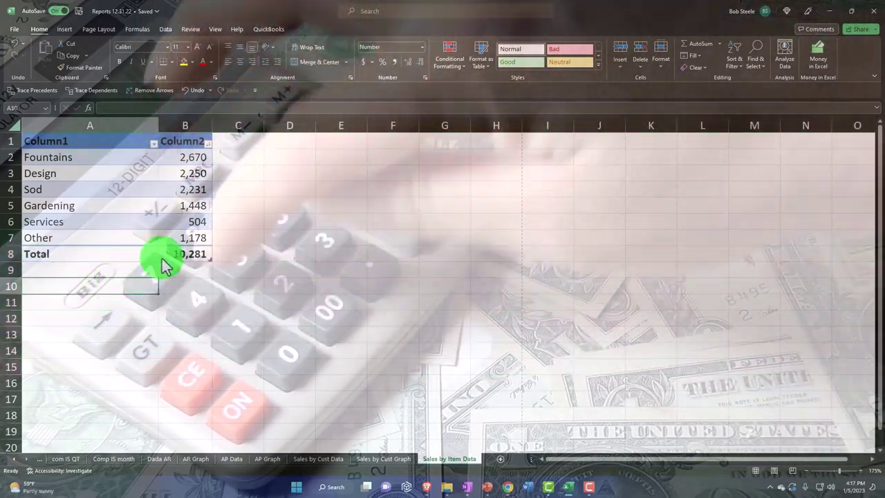
{"action": "left_click", "coordinate": [166, 256]}
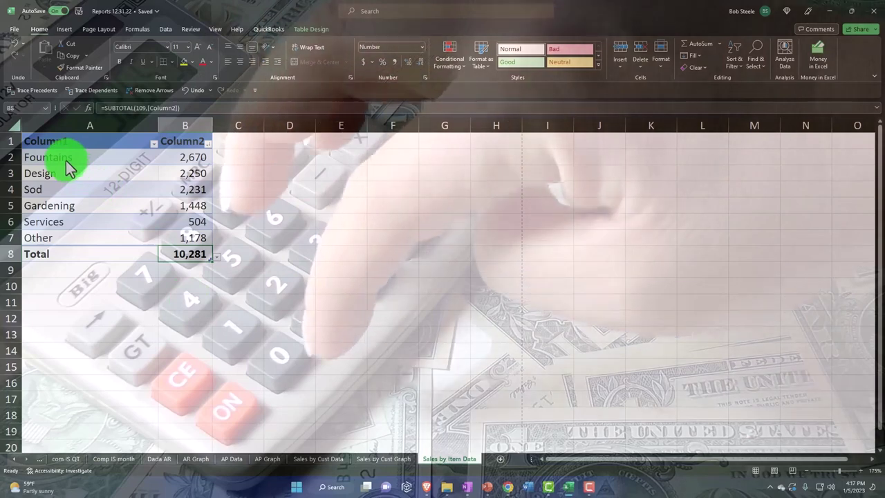
Step: Insert a 2-D pie chart of the items and amounts in A2:B7, enlarged beside the table and without its chart title
{"action": "left_click_drag", "start_coordinate": [65, 163], "coordinate": [176, 232]}
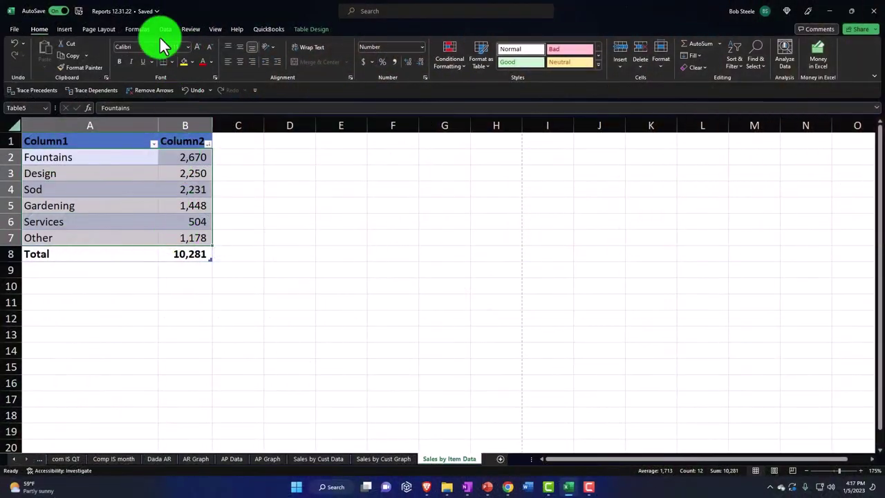
{"action": "left_click", "coordinate": [66, 29]}
{"action": "left_click", "coordinate": [398, 69]}
{"action": "left_click", "coordinate": [405, 142]}
{"action": "left_click_drag", "start_coordinate": [311, 198], "coordinate": [275, 174]}
{"action": "left_click_drag", "start_coordinate": [622, 372], "coordinate": [650, 394]}
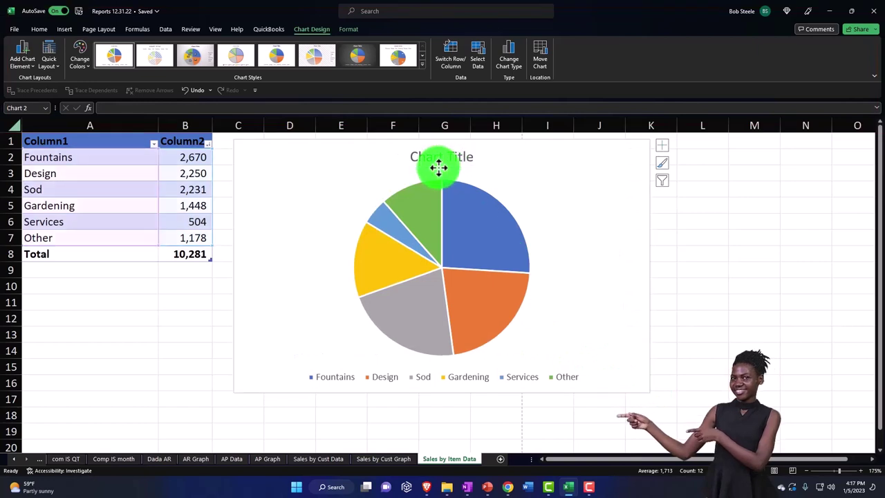
{"action": "key", "text": "Delete"}
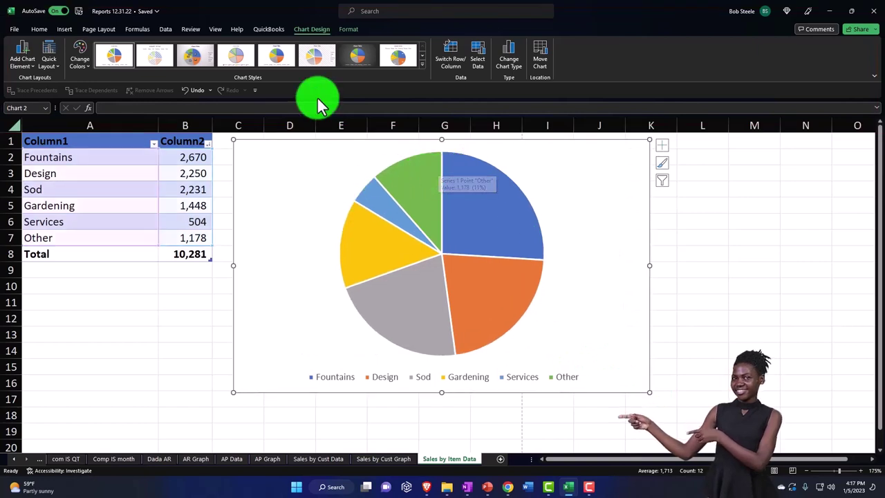
Step: Apply the chart style with percentage labels and the legend above the pie, and move the chart so it starts in column D
{"action": "left_click", "coordinate": [423, 63]}
{"action": "left_click", "coordinate": [404, 59]}
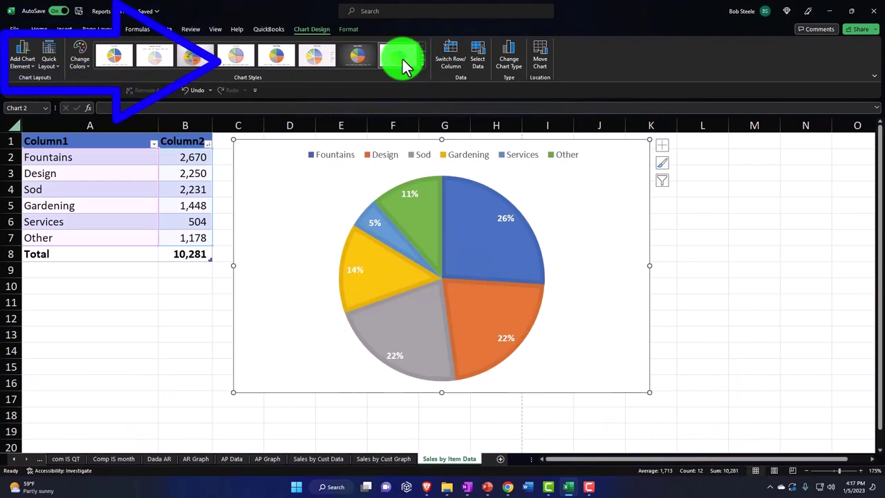
{"action": "left_click_drag", "start_coordinate": [319, 144], "coordinate": [364, 145]}
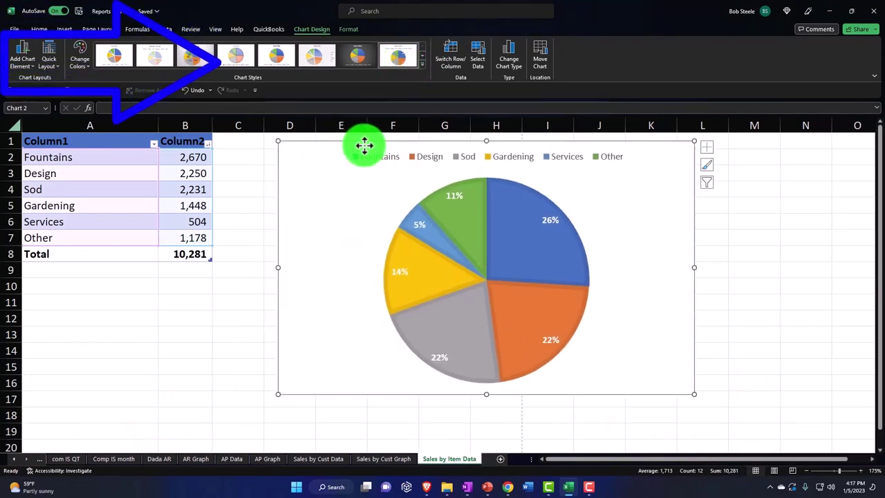